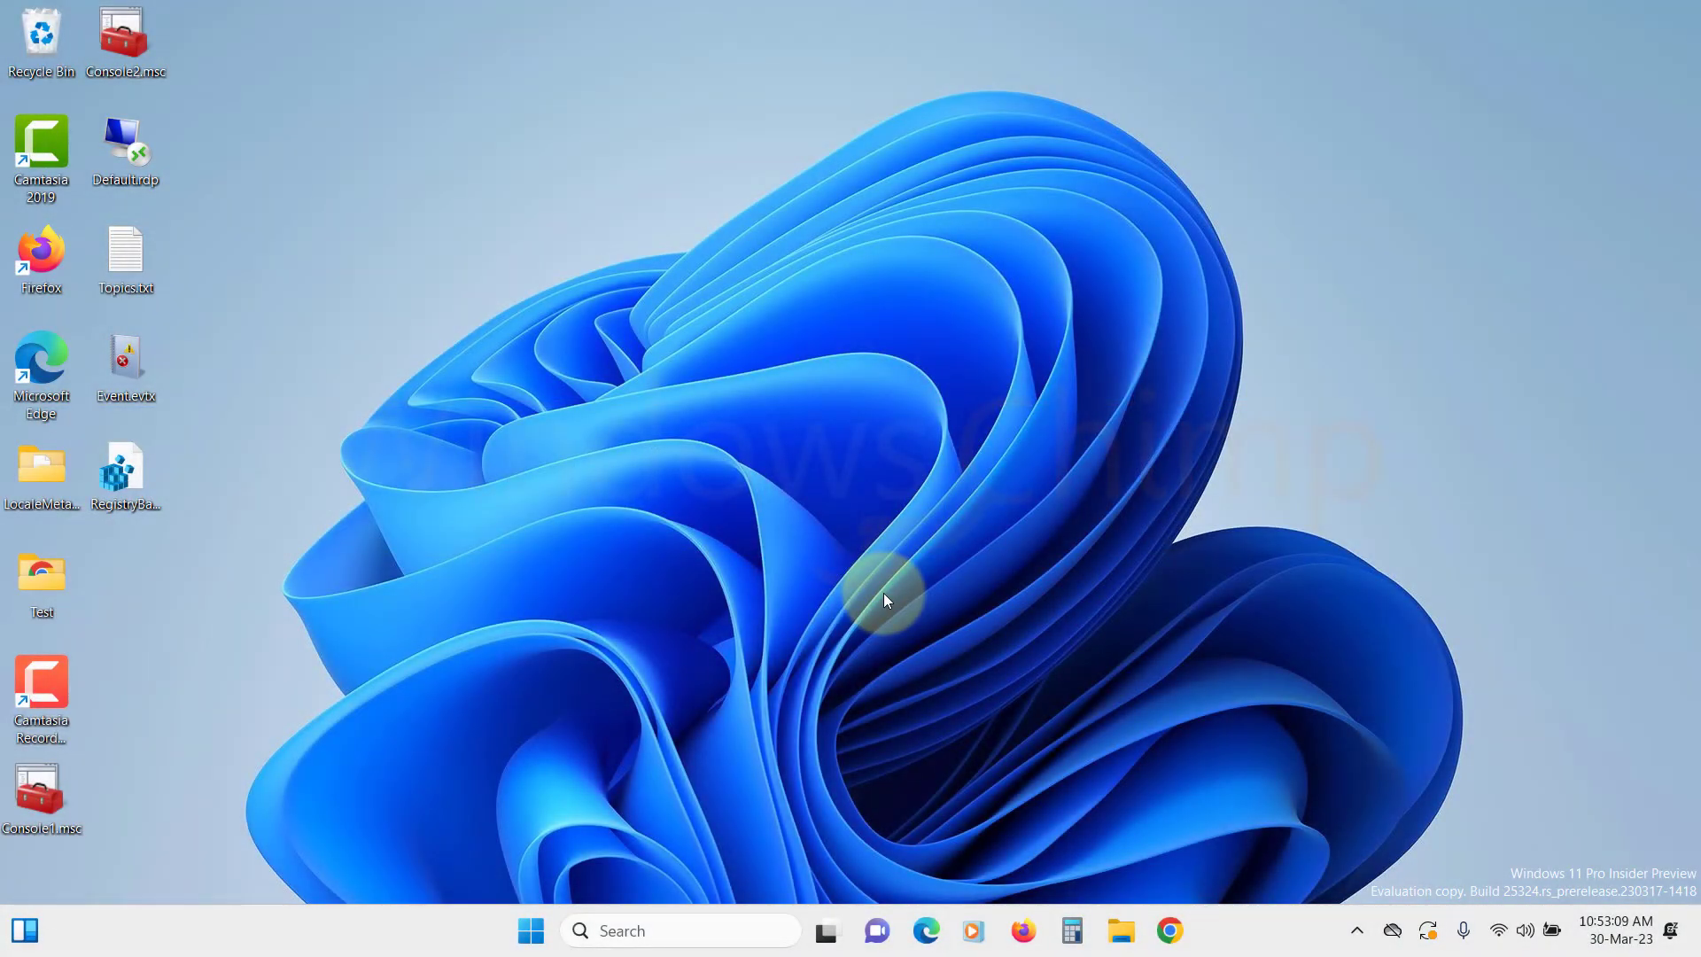
# Launch Settings from Start and go to Network & internet > VPN
pyautogui.click(540, 948)
pyautogui.click(804, 294)
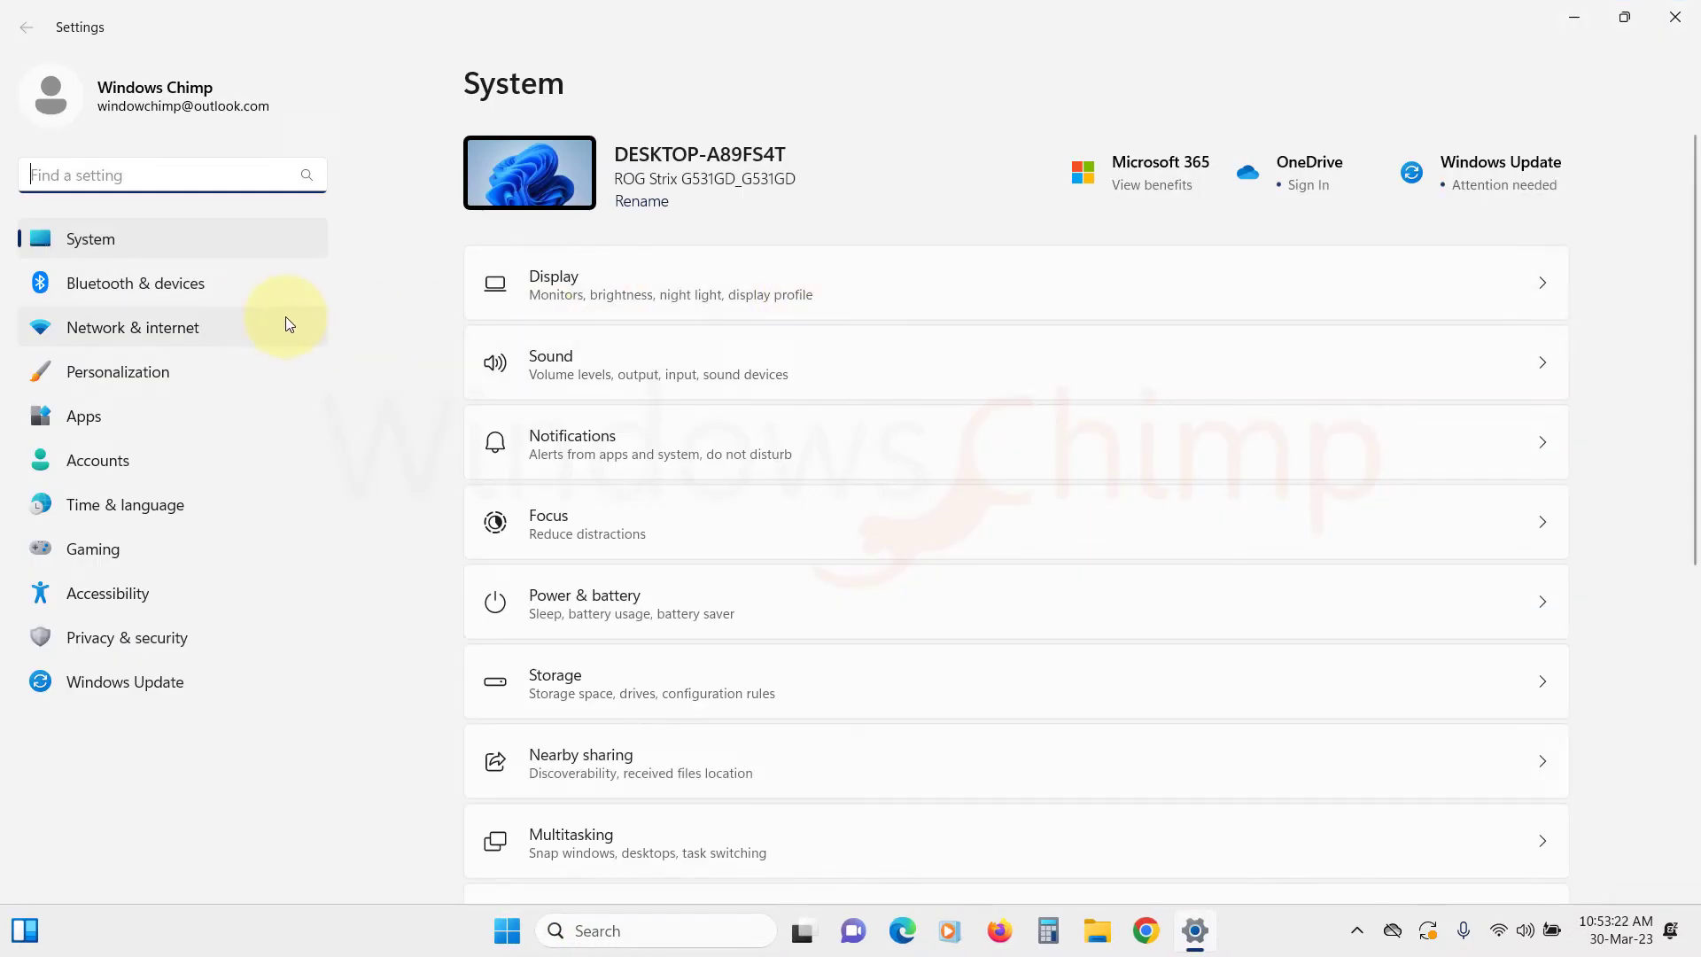
pyautogui.click(221, 331)
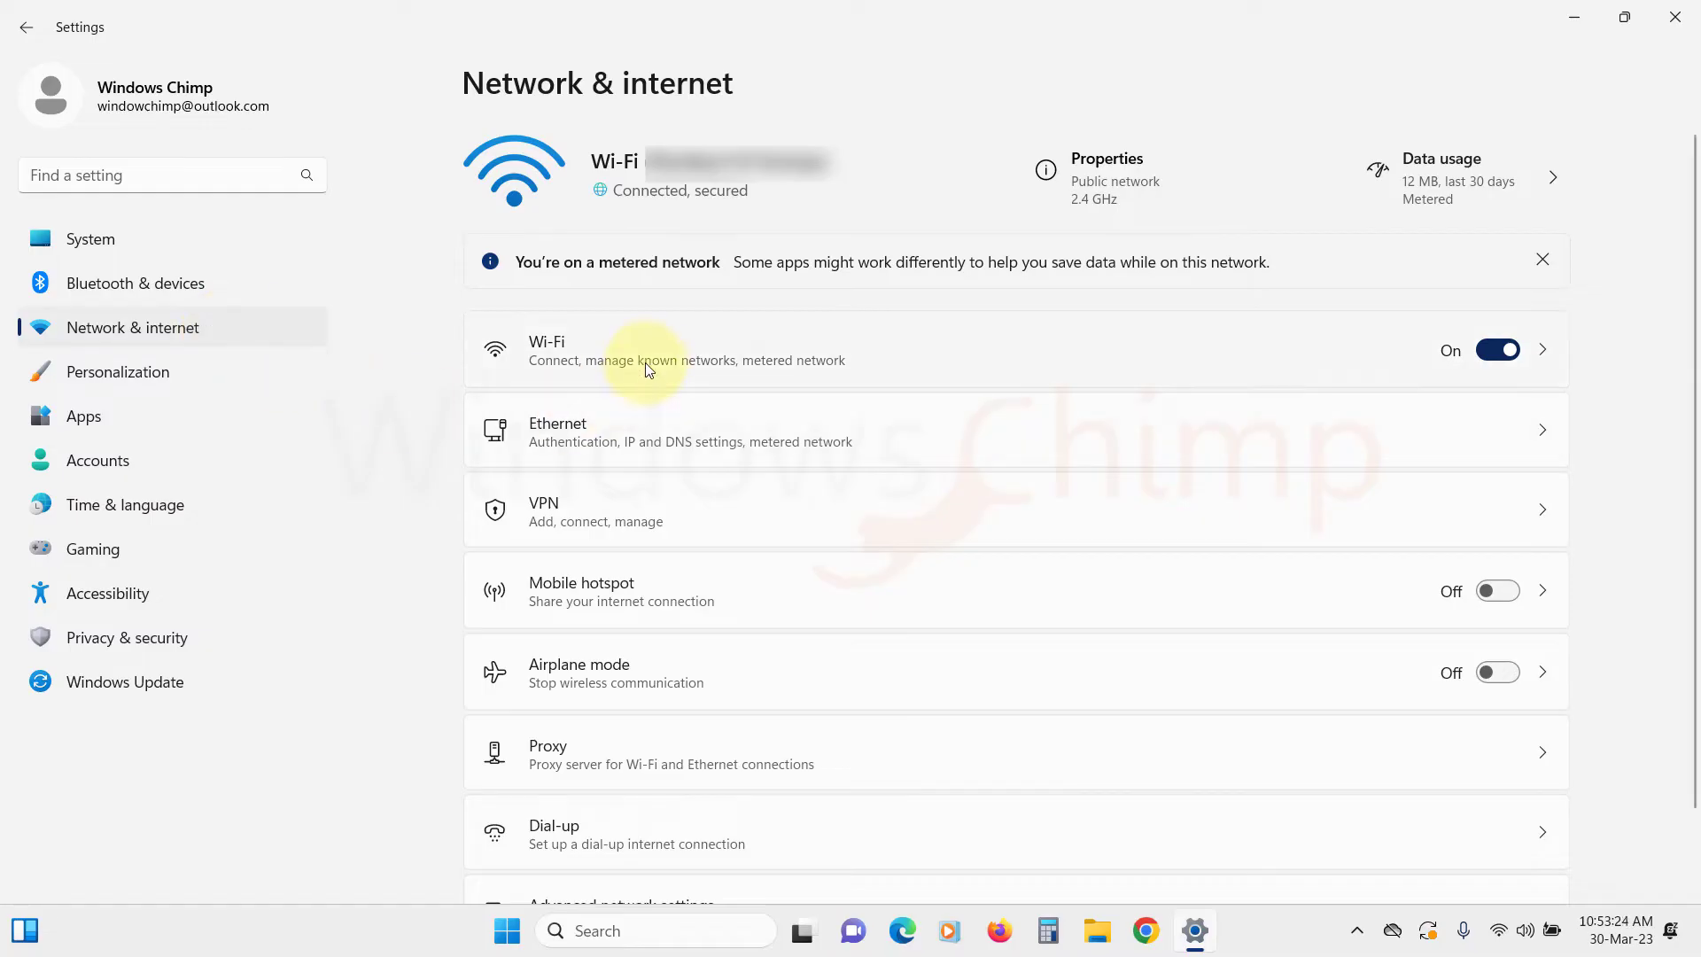
pyautogui.click(647, 516)
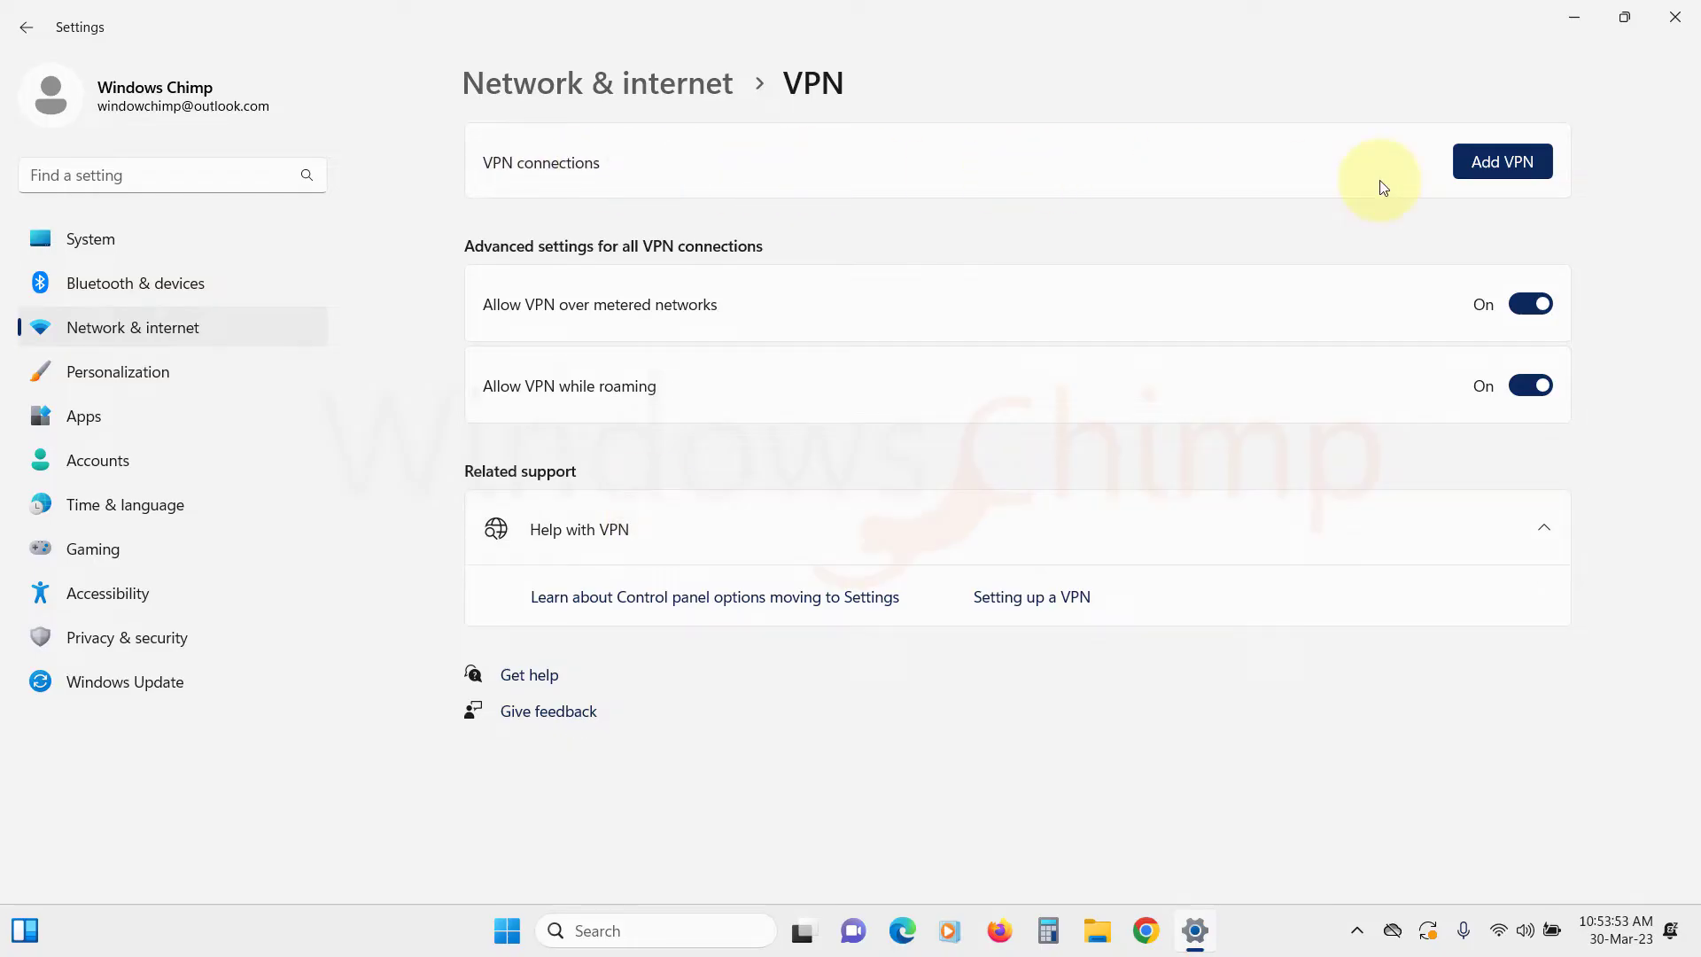
# Add a VPN with Windows (built-in) provider, name MyVPN and server myvpn.myvpn.com
pyautogui.click(1480, 166)
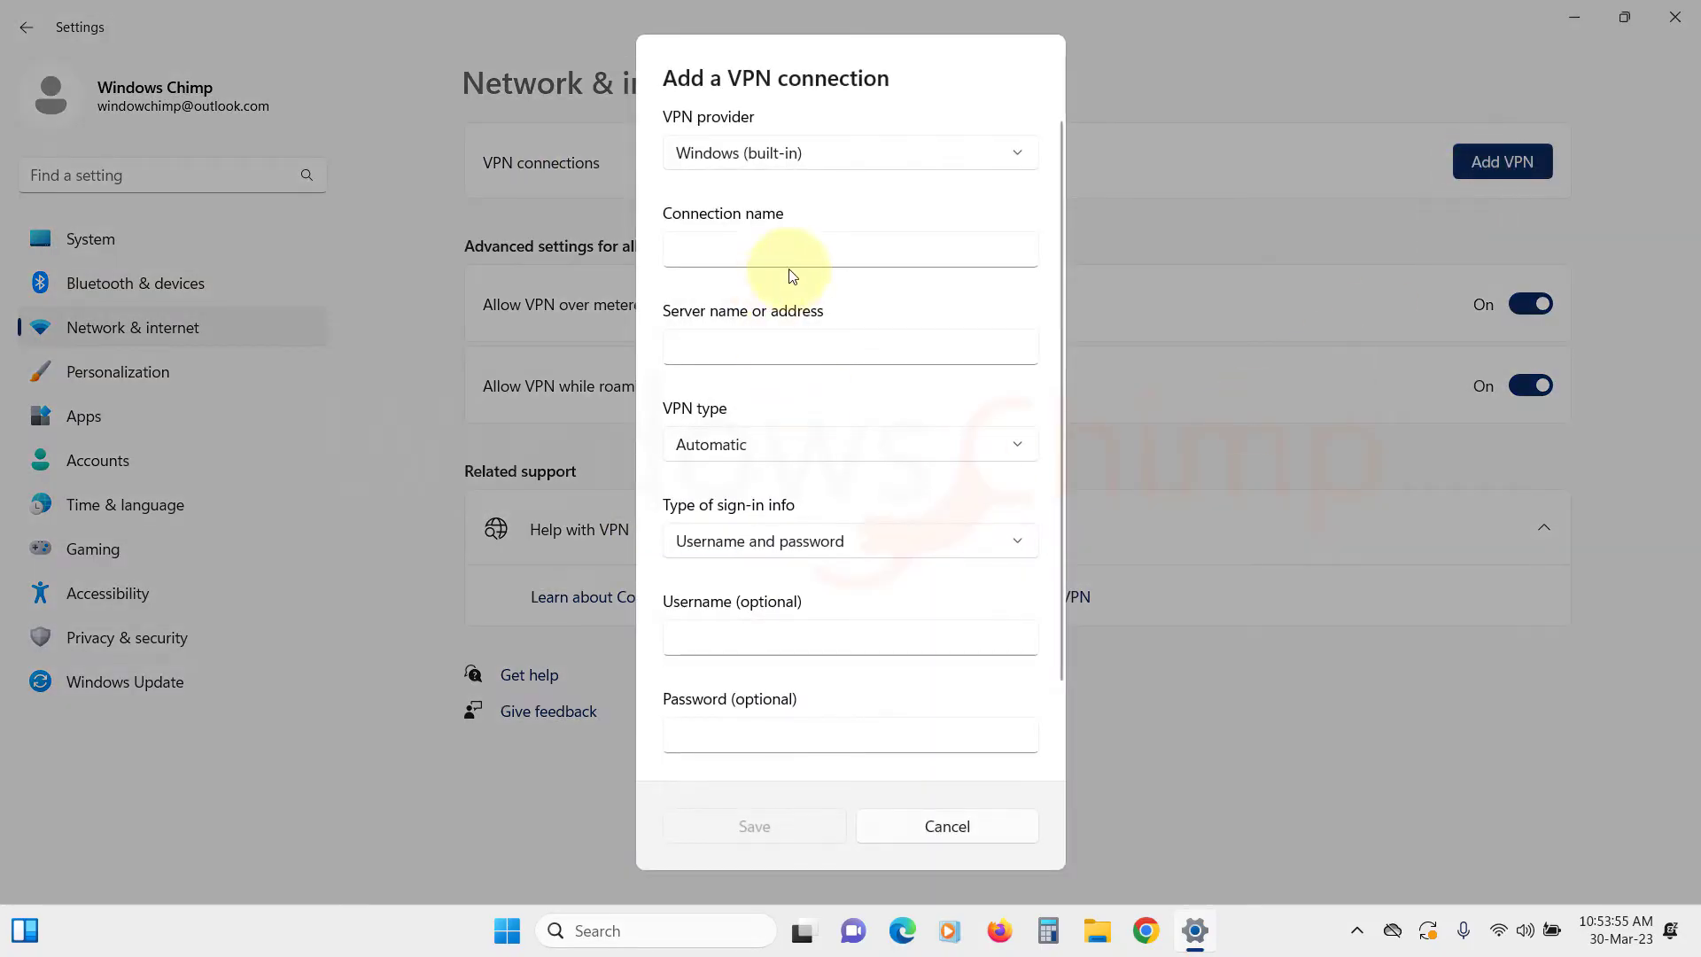
pyautogui.scroll(-1, 824, 215)
pyautogui.scroll(1, 824, 215)
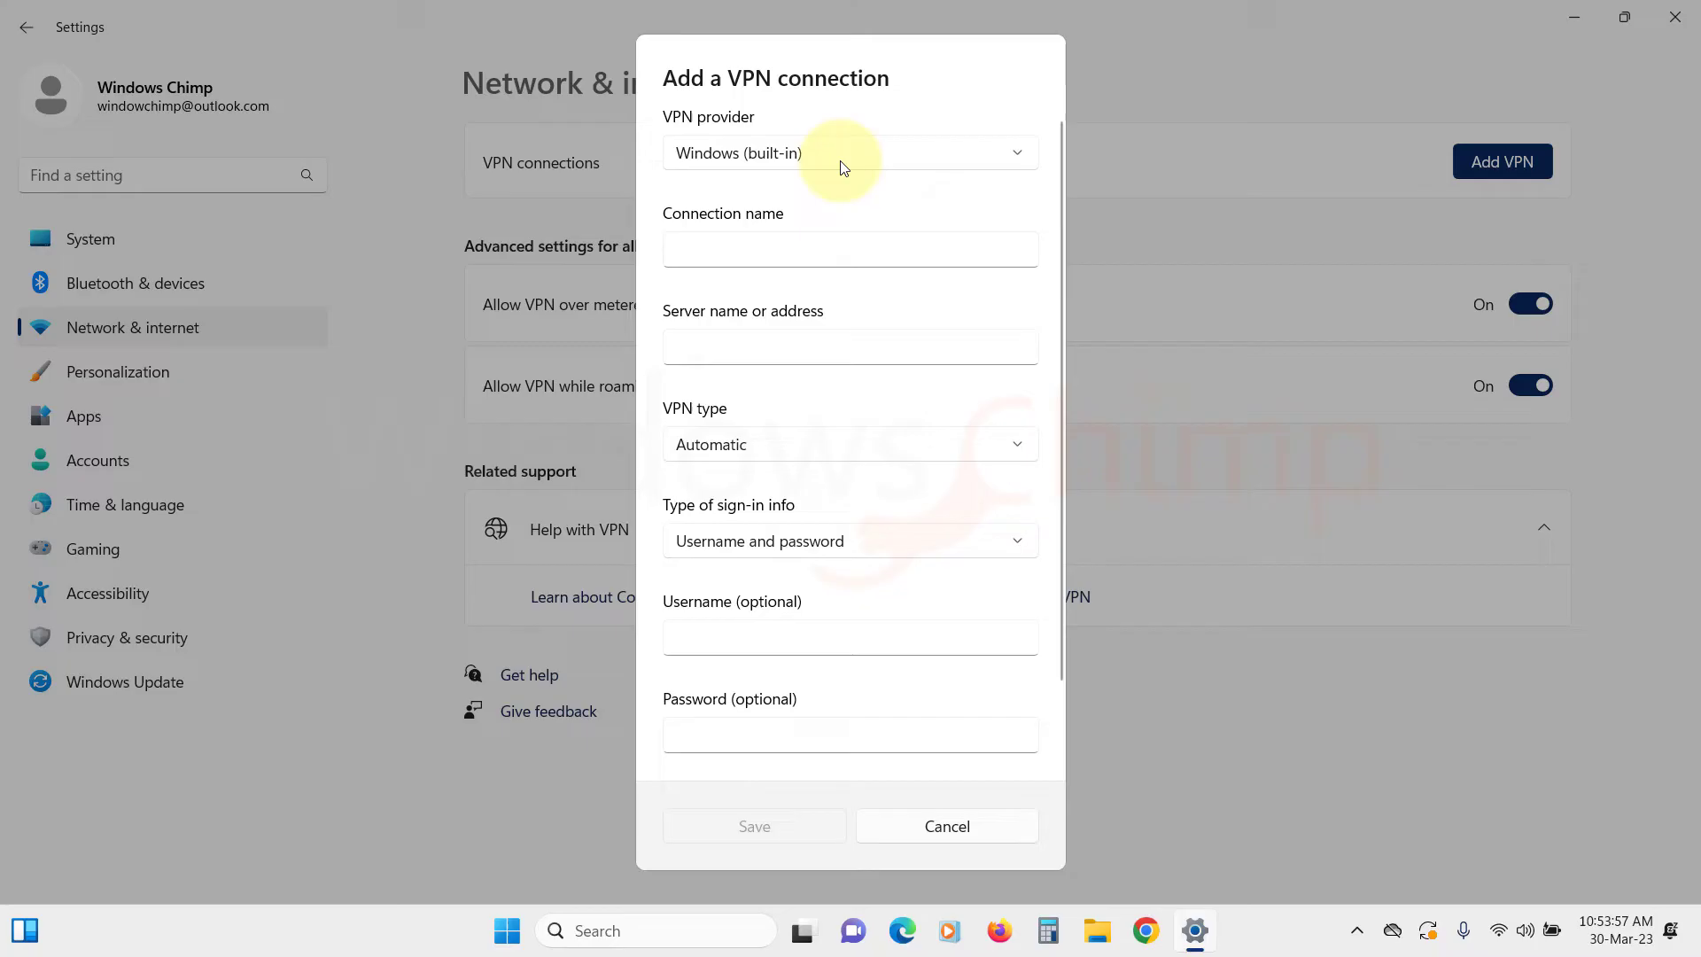
pyautogui.click(784, 153)
pyautogui.click(784, 154)
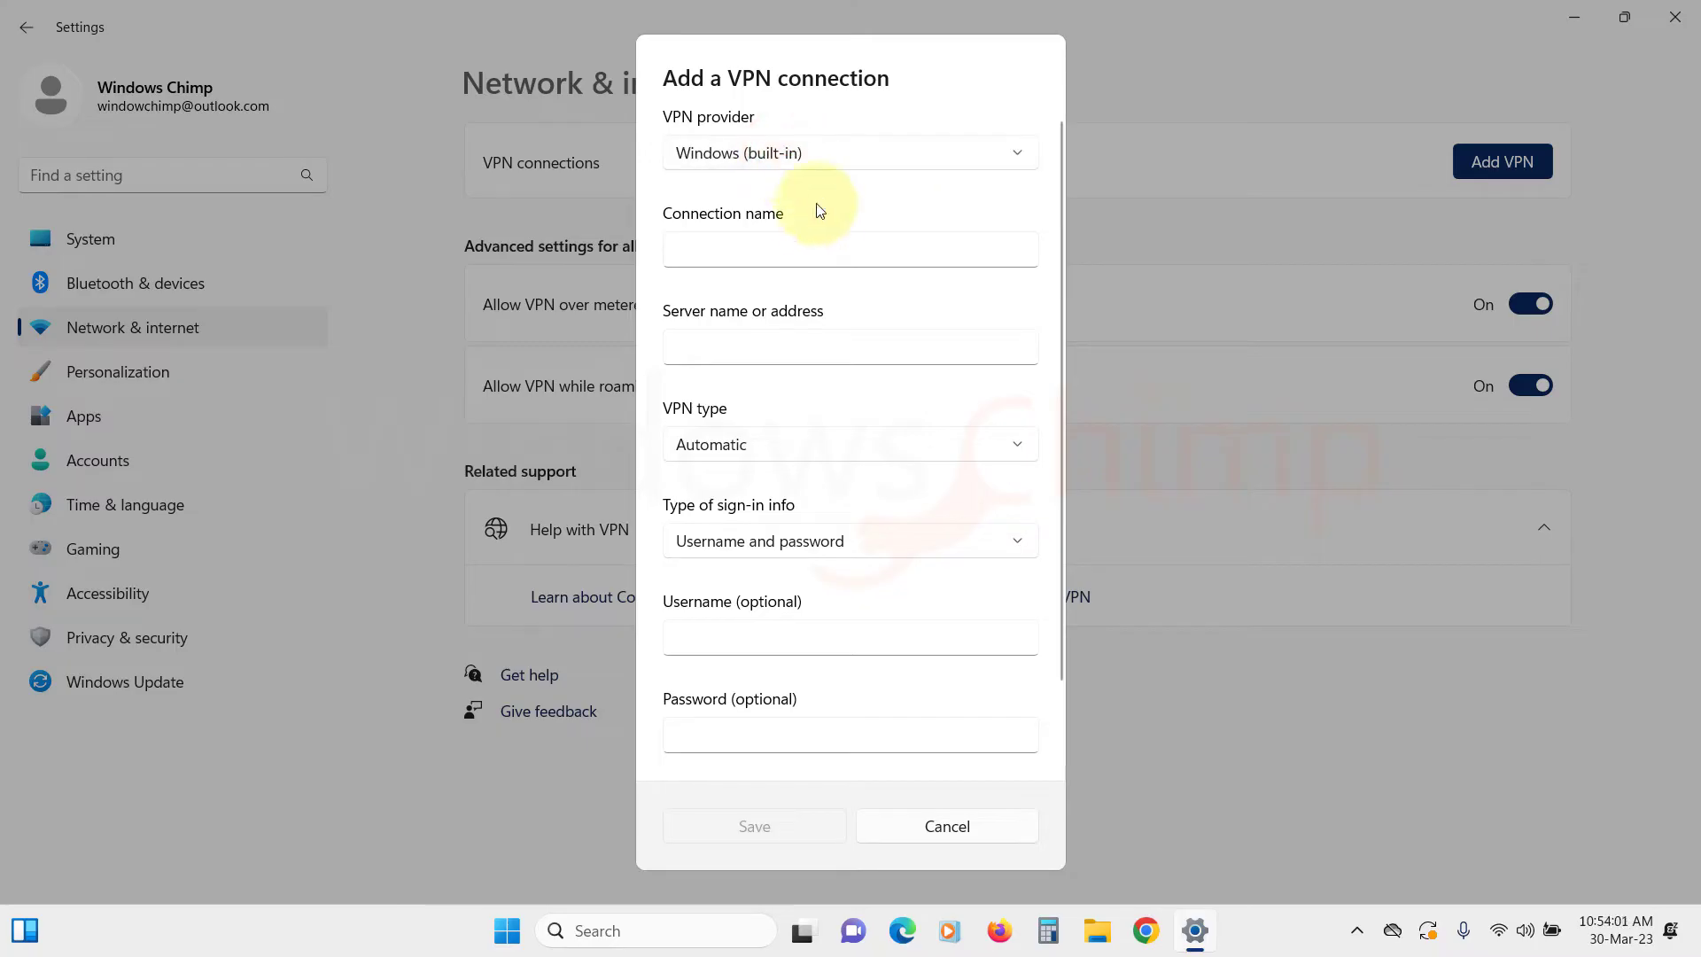
pyautogui.click(812, 247)
pyautogui.write('MyVPN')
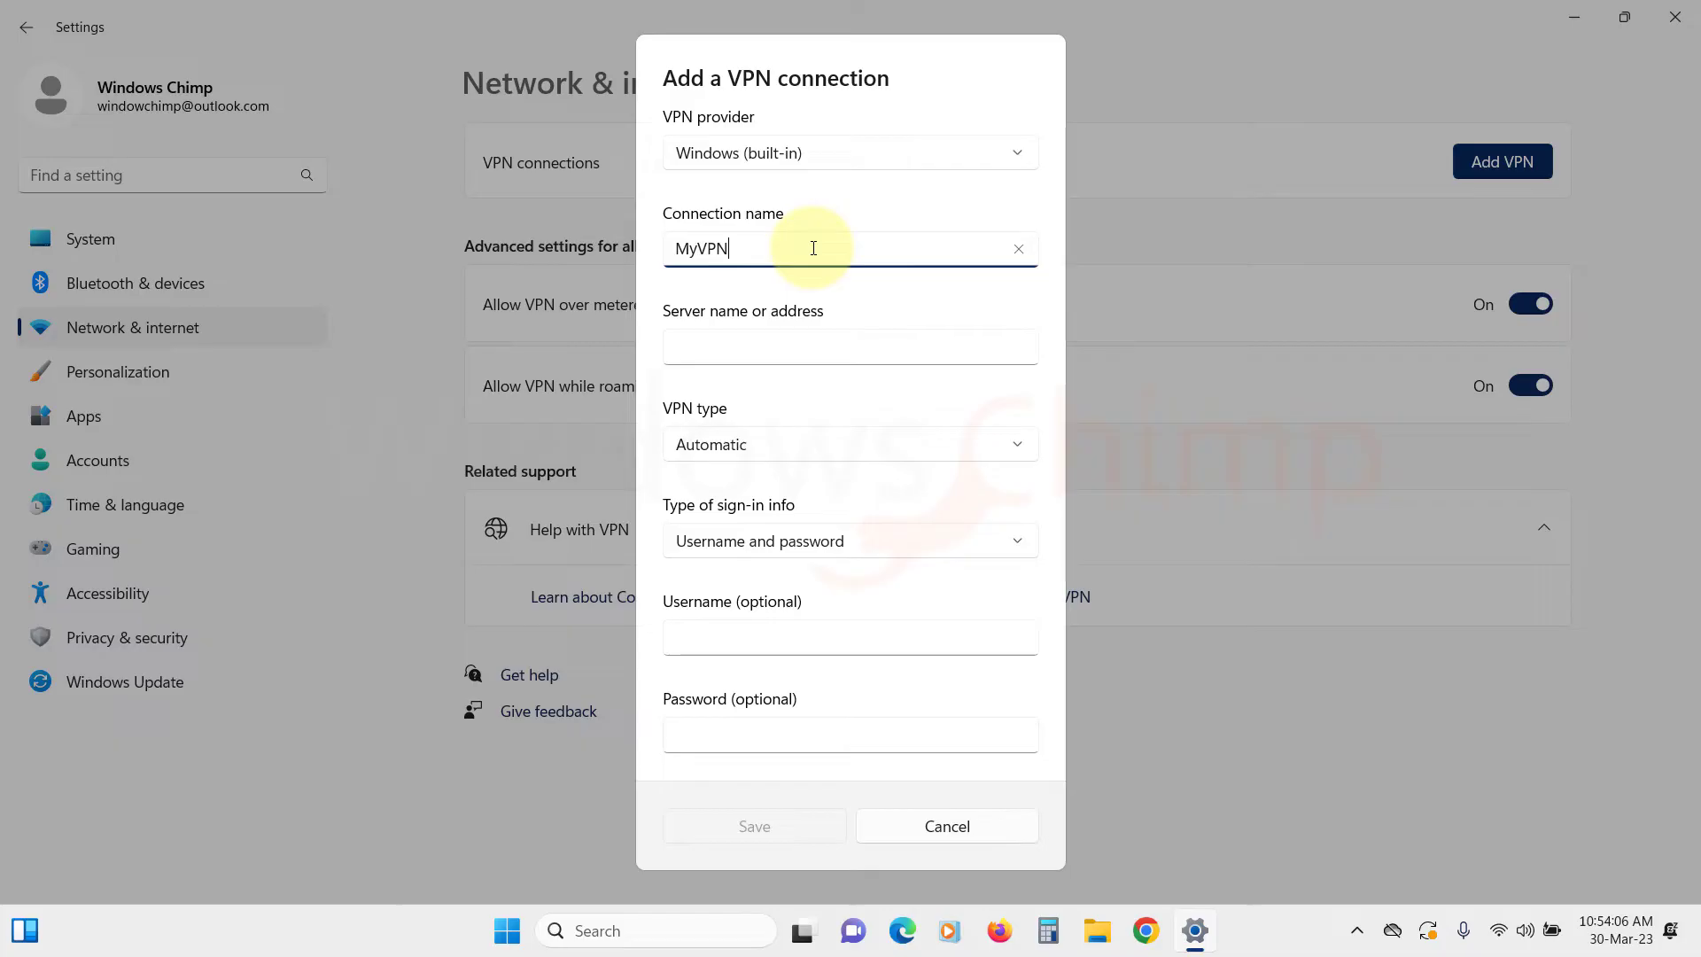
pyautogui.press('Tab')
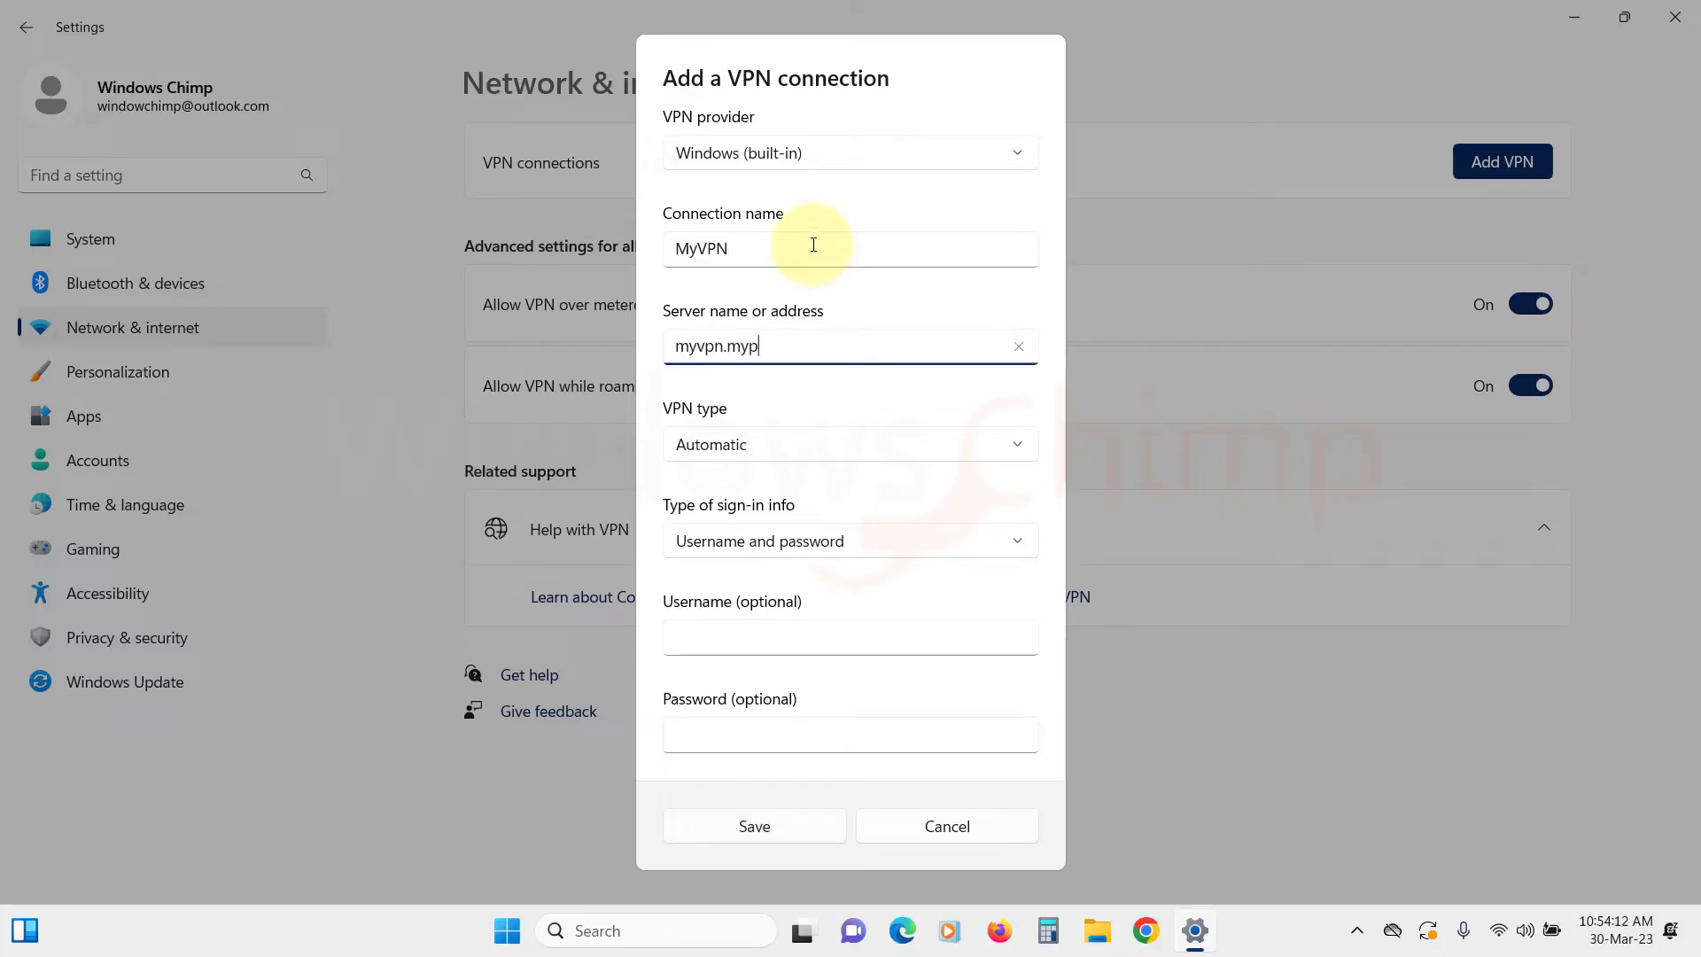
pyautogui.press('Tab')
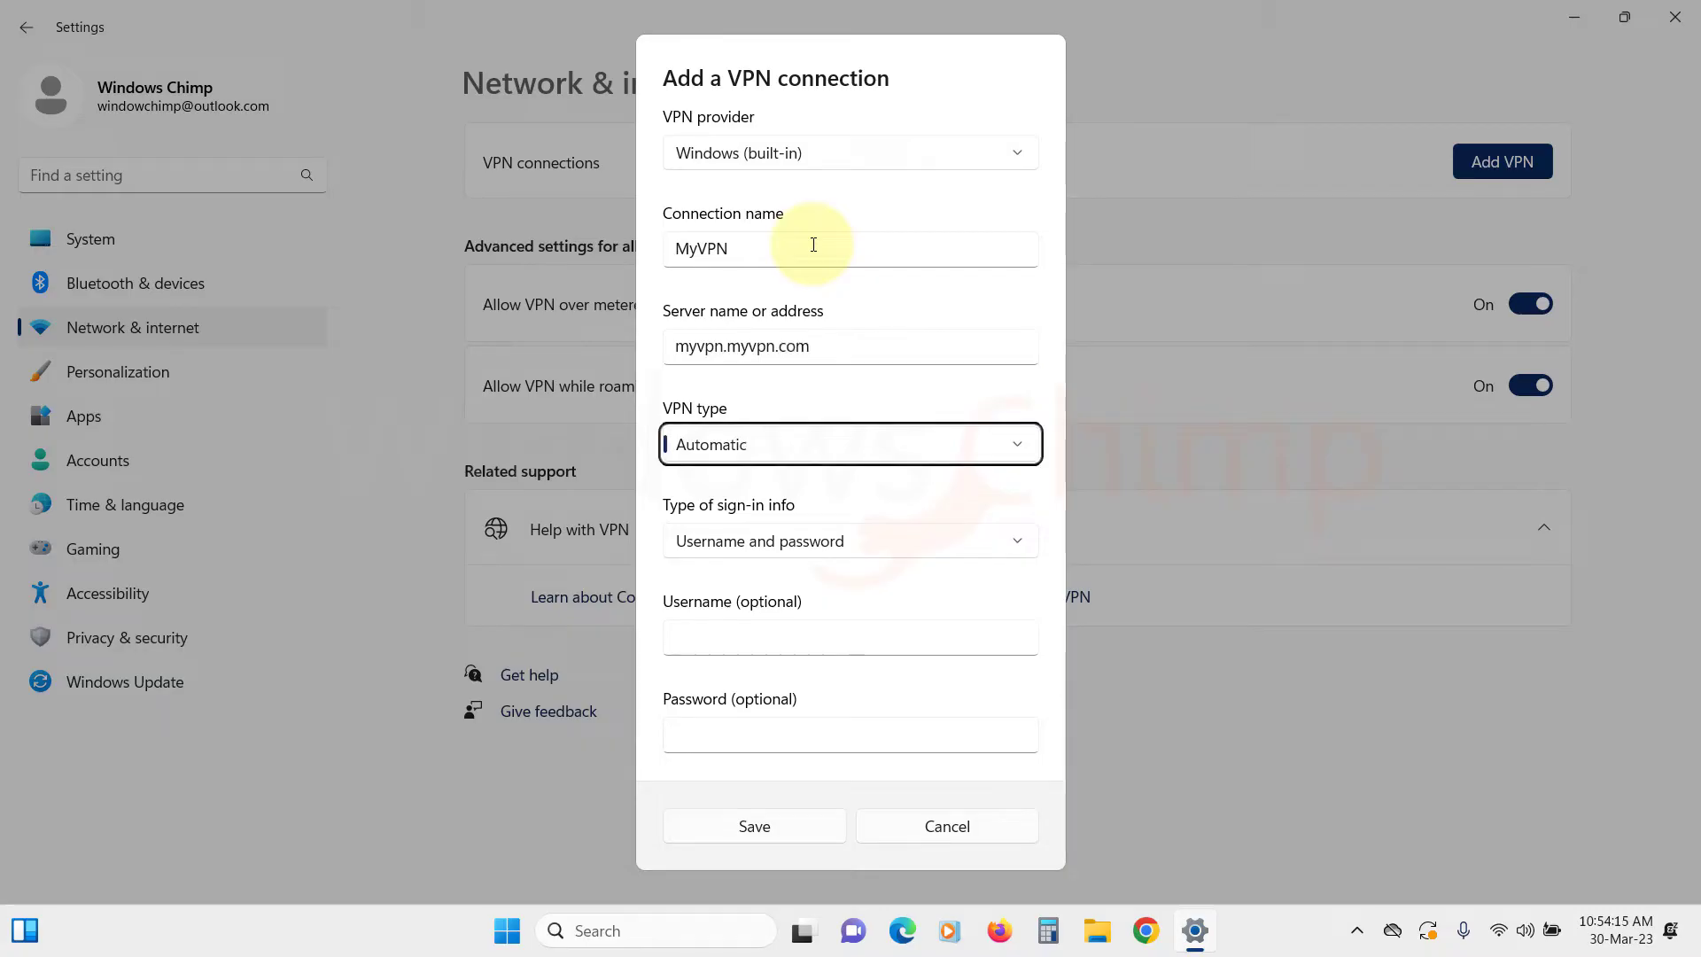
# Set the VPN type to PPTP and sign-in info to Username and password
pyautogui.click(789, 444)
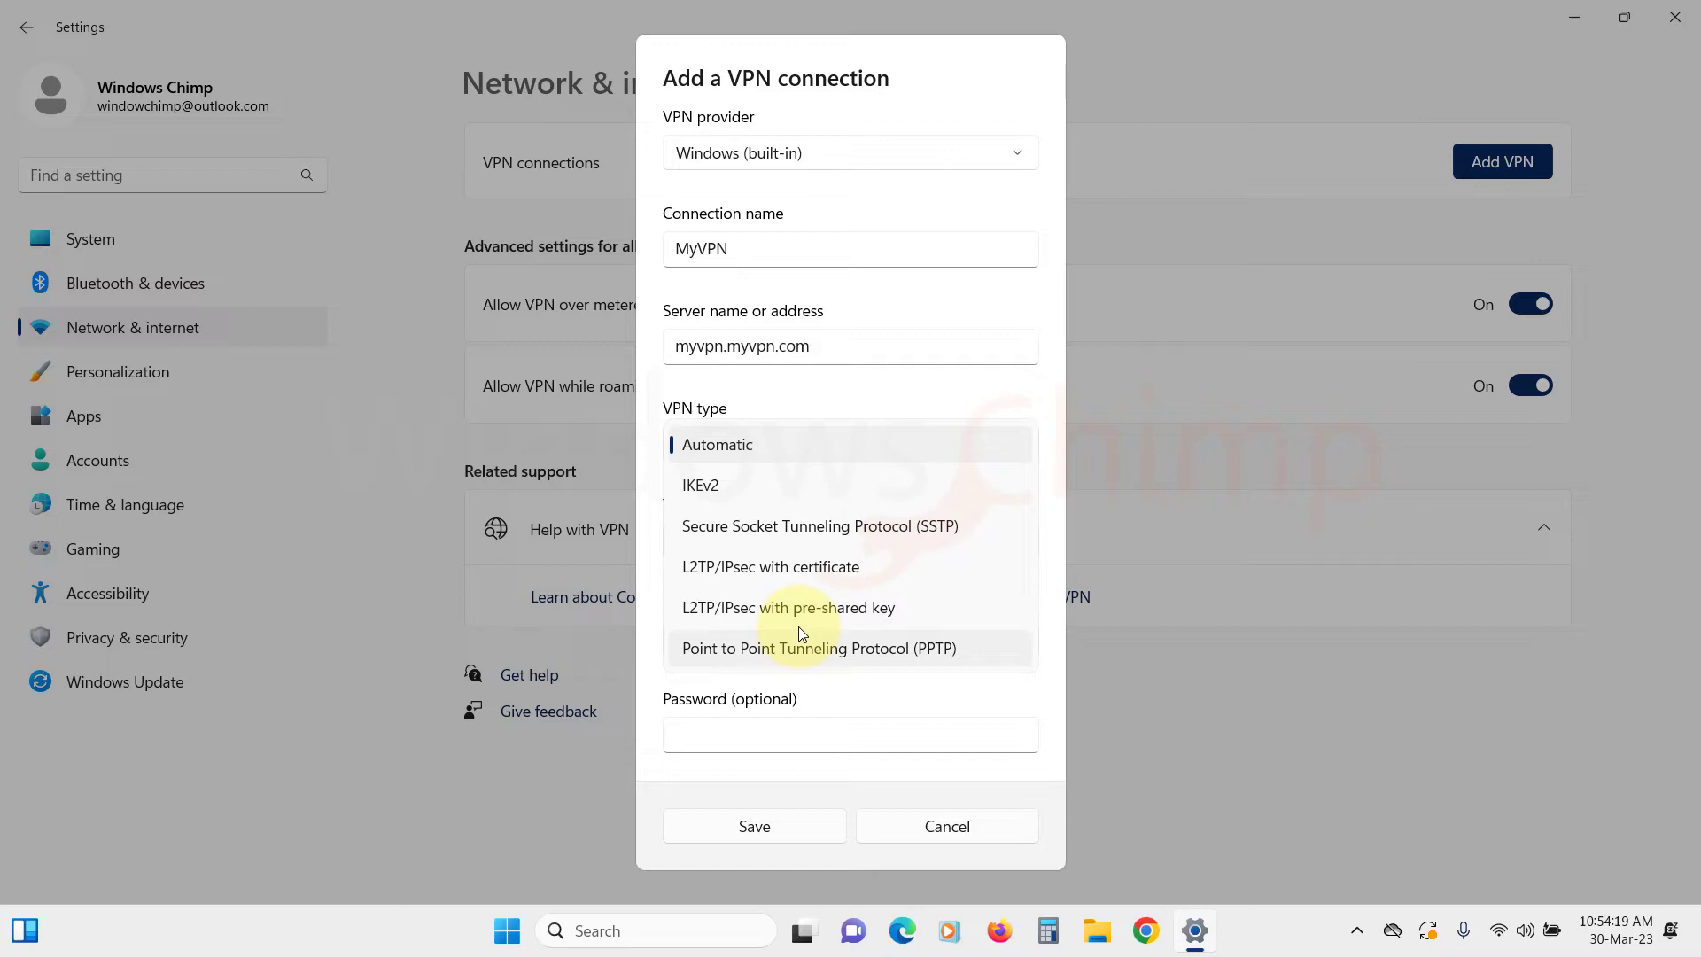
pyautogui.click(803, 650)
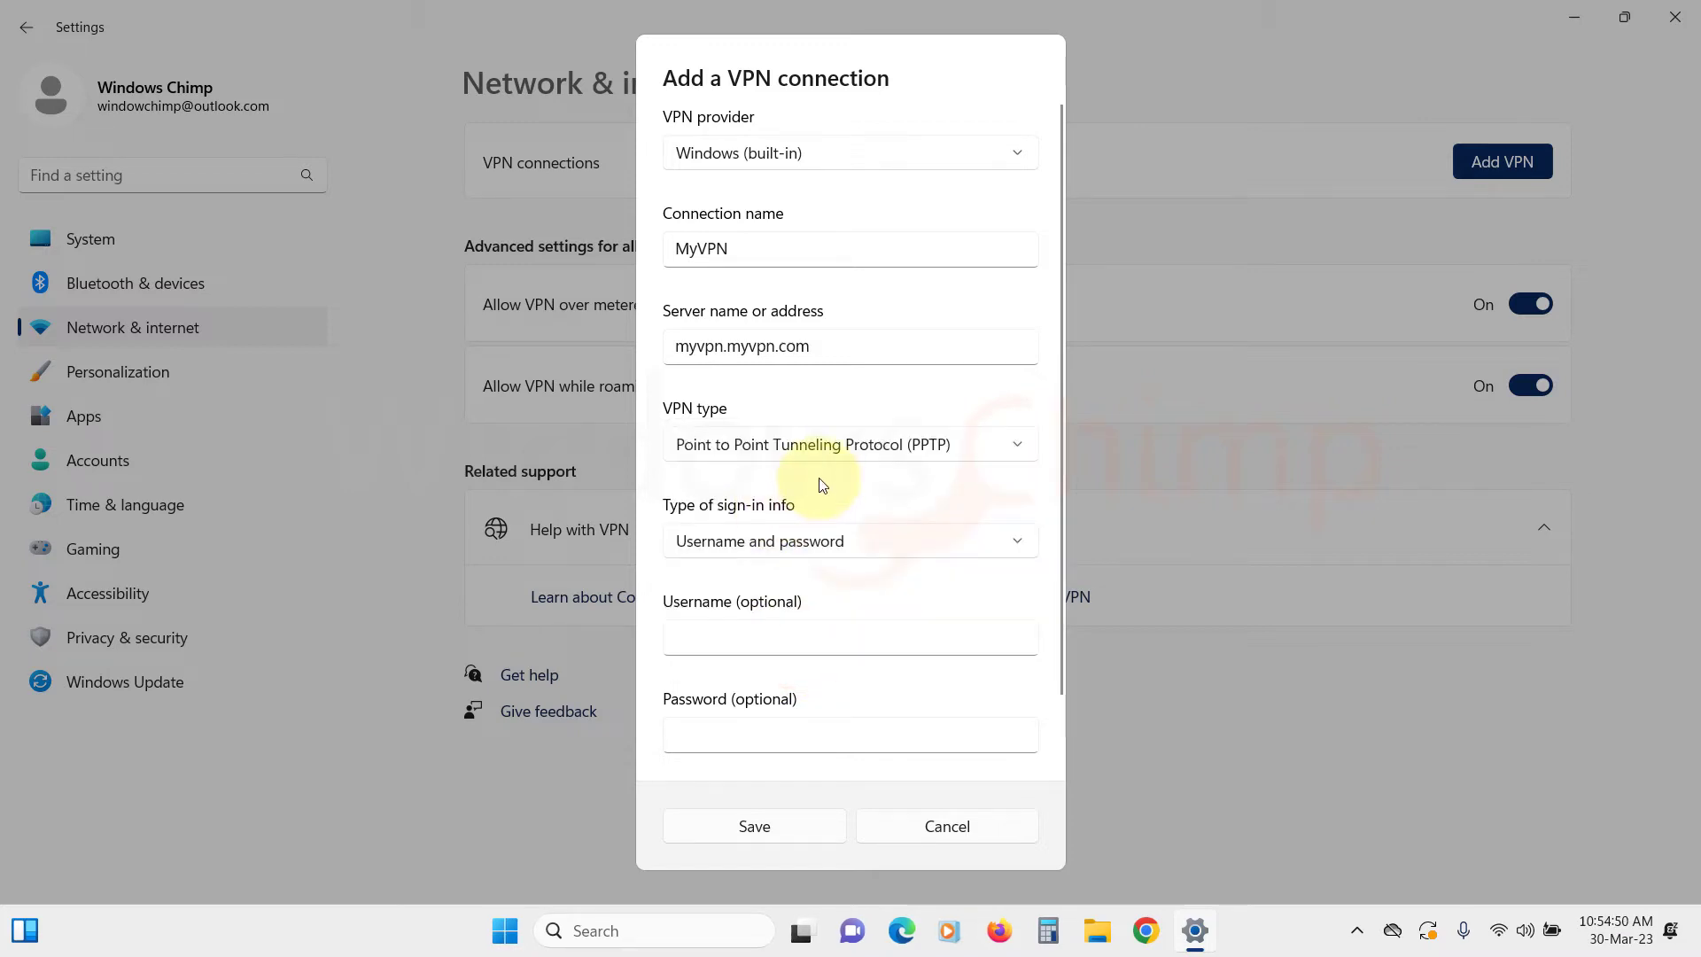
pyautogui.click(753, 537)
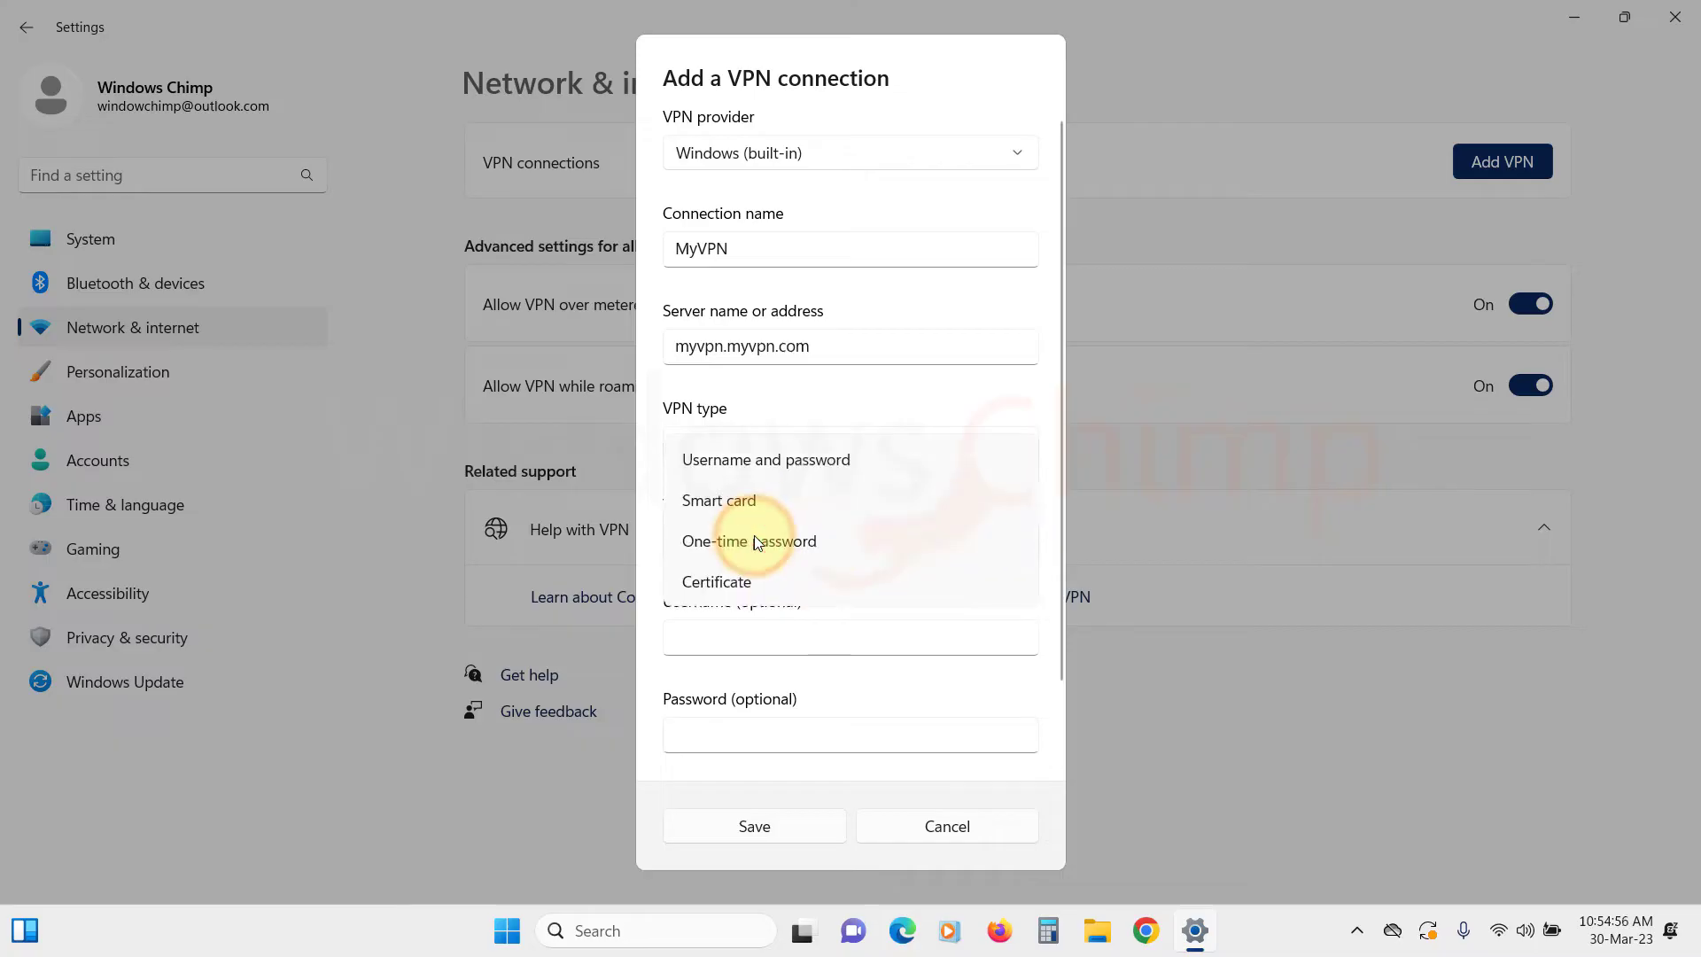
pyautogui.click(758, 460)
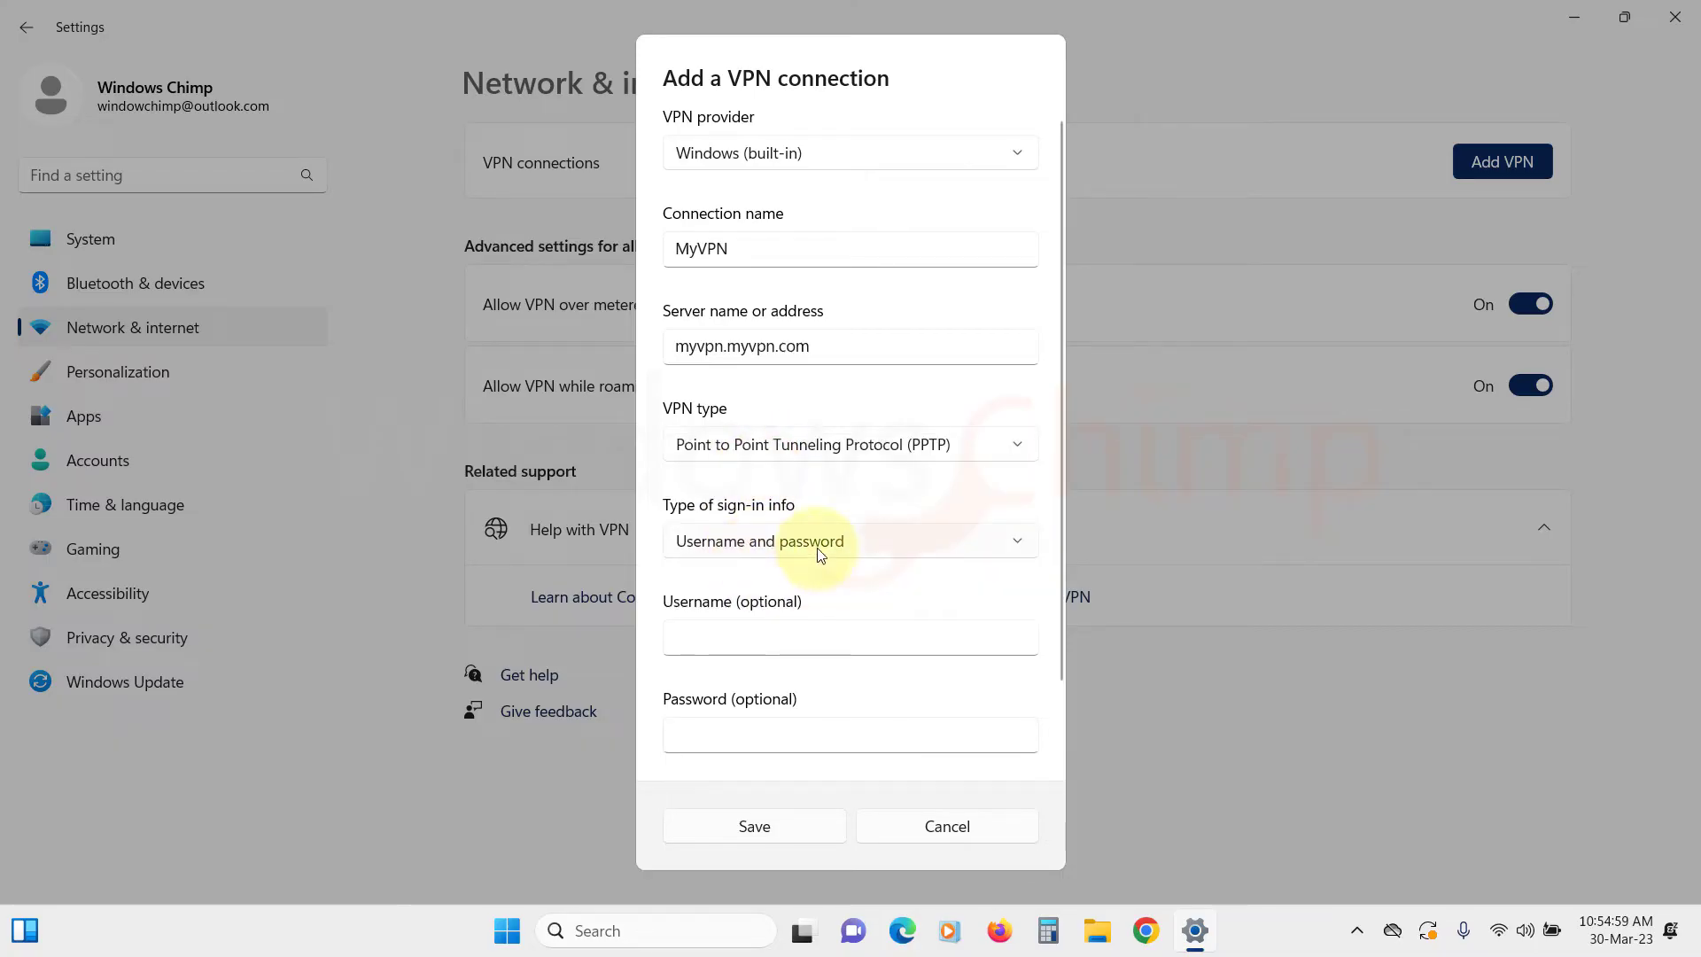
pyautogui.click(770, 648)
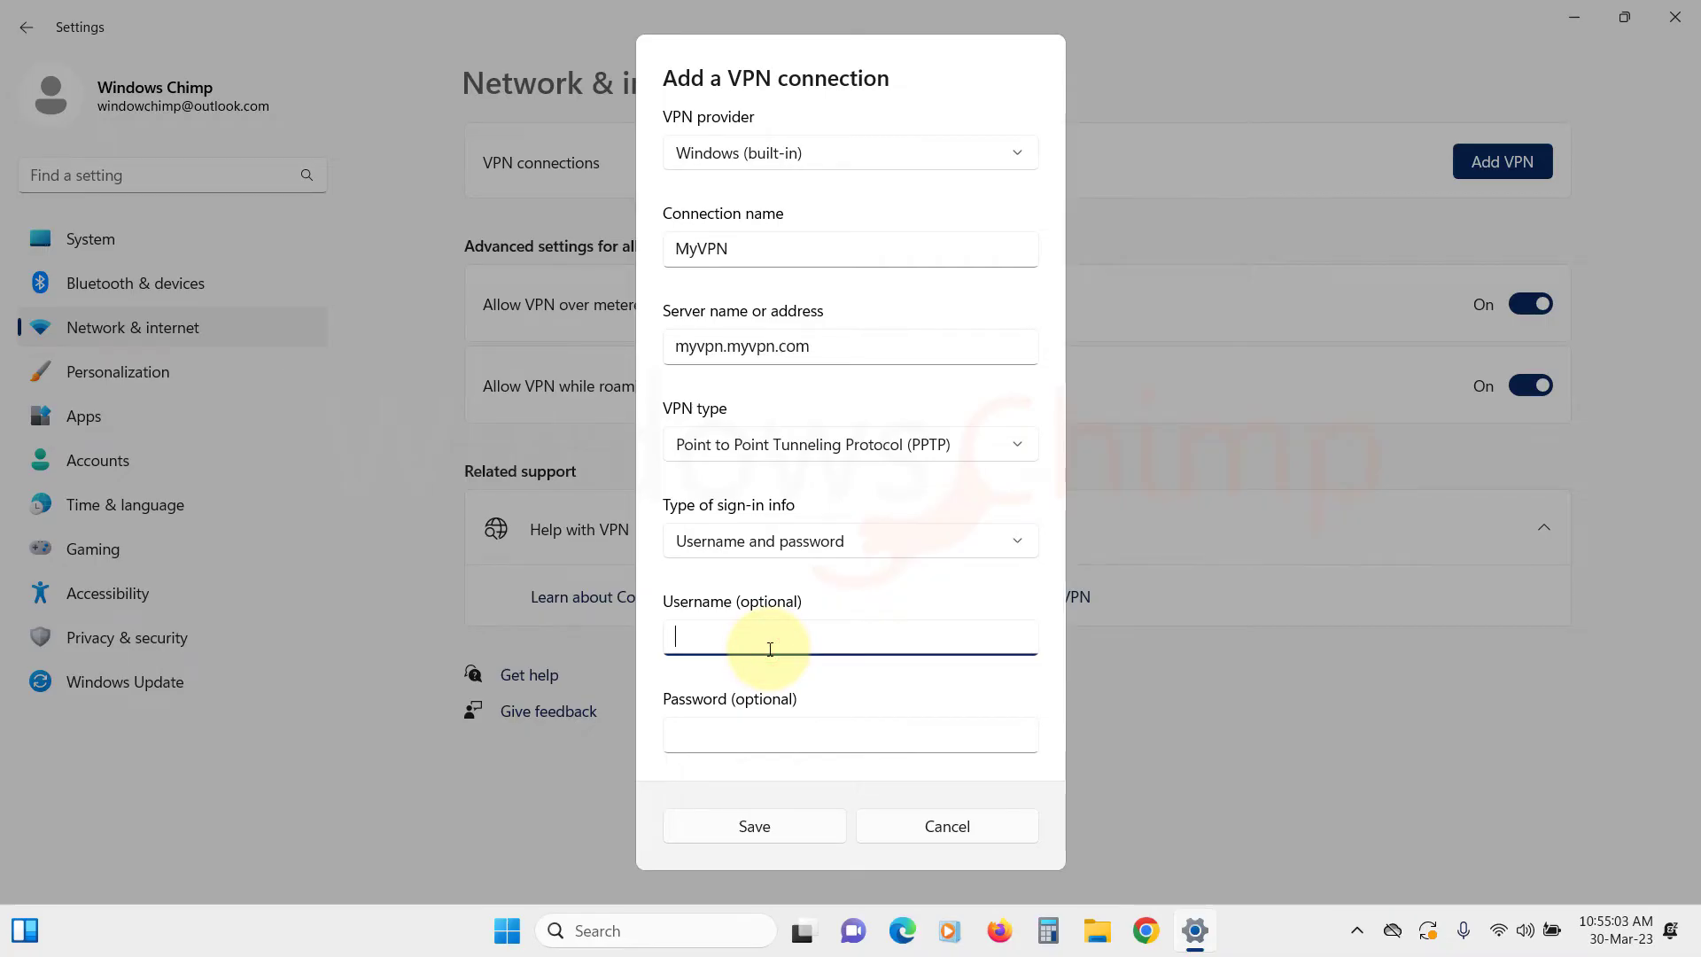
pyautogui.scroll(-2, 760, 706)
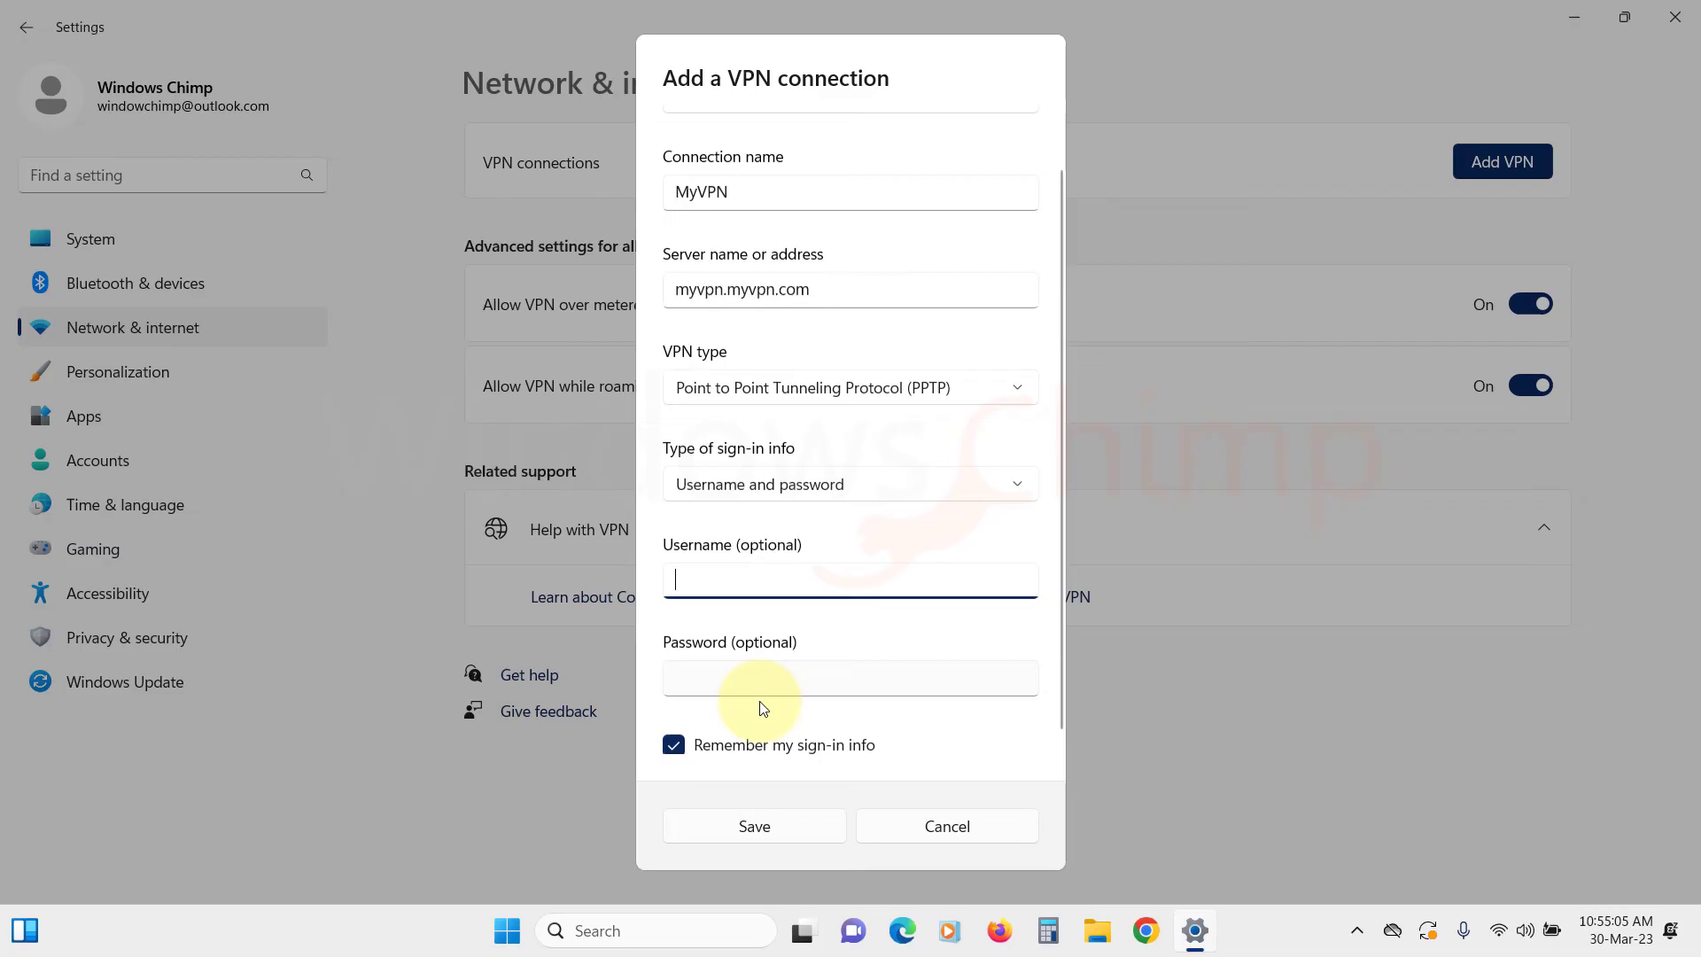
pyautogui.click(745, 668)
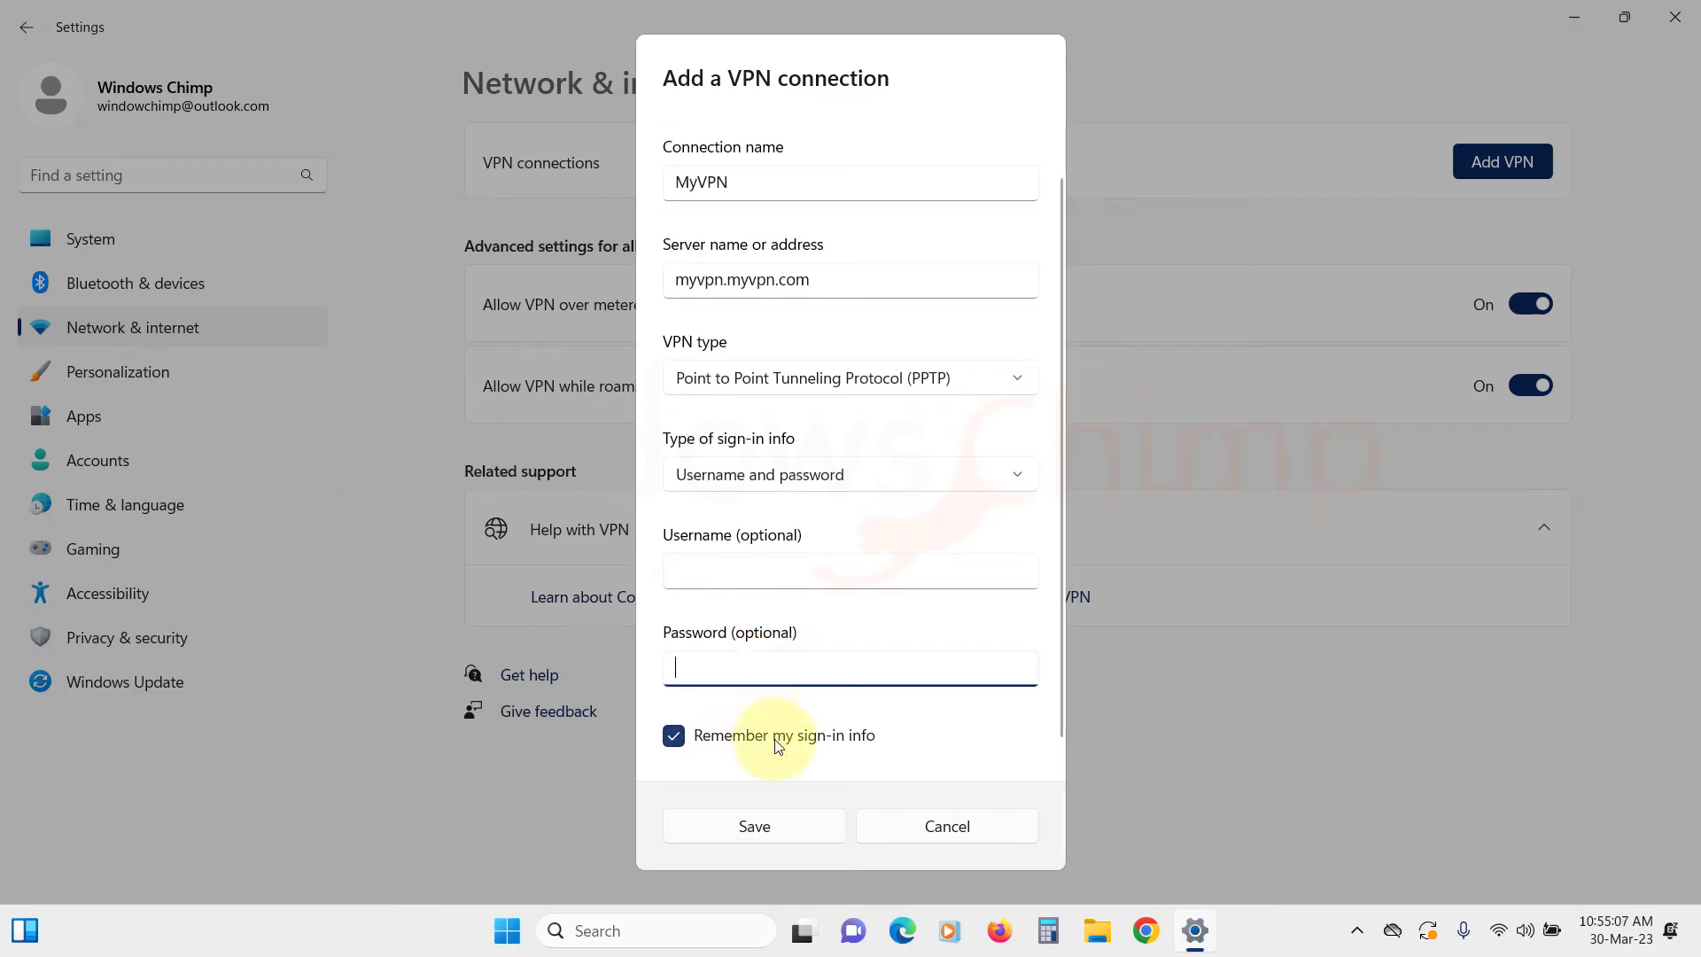
# Save MyVPN, try connecting to it, and expand its entry on the VPN page
pyautogui.click(754, 827)
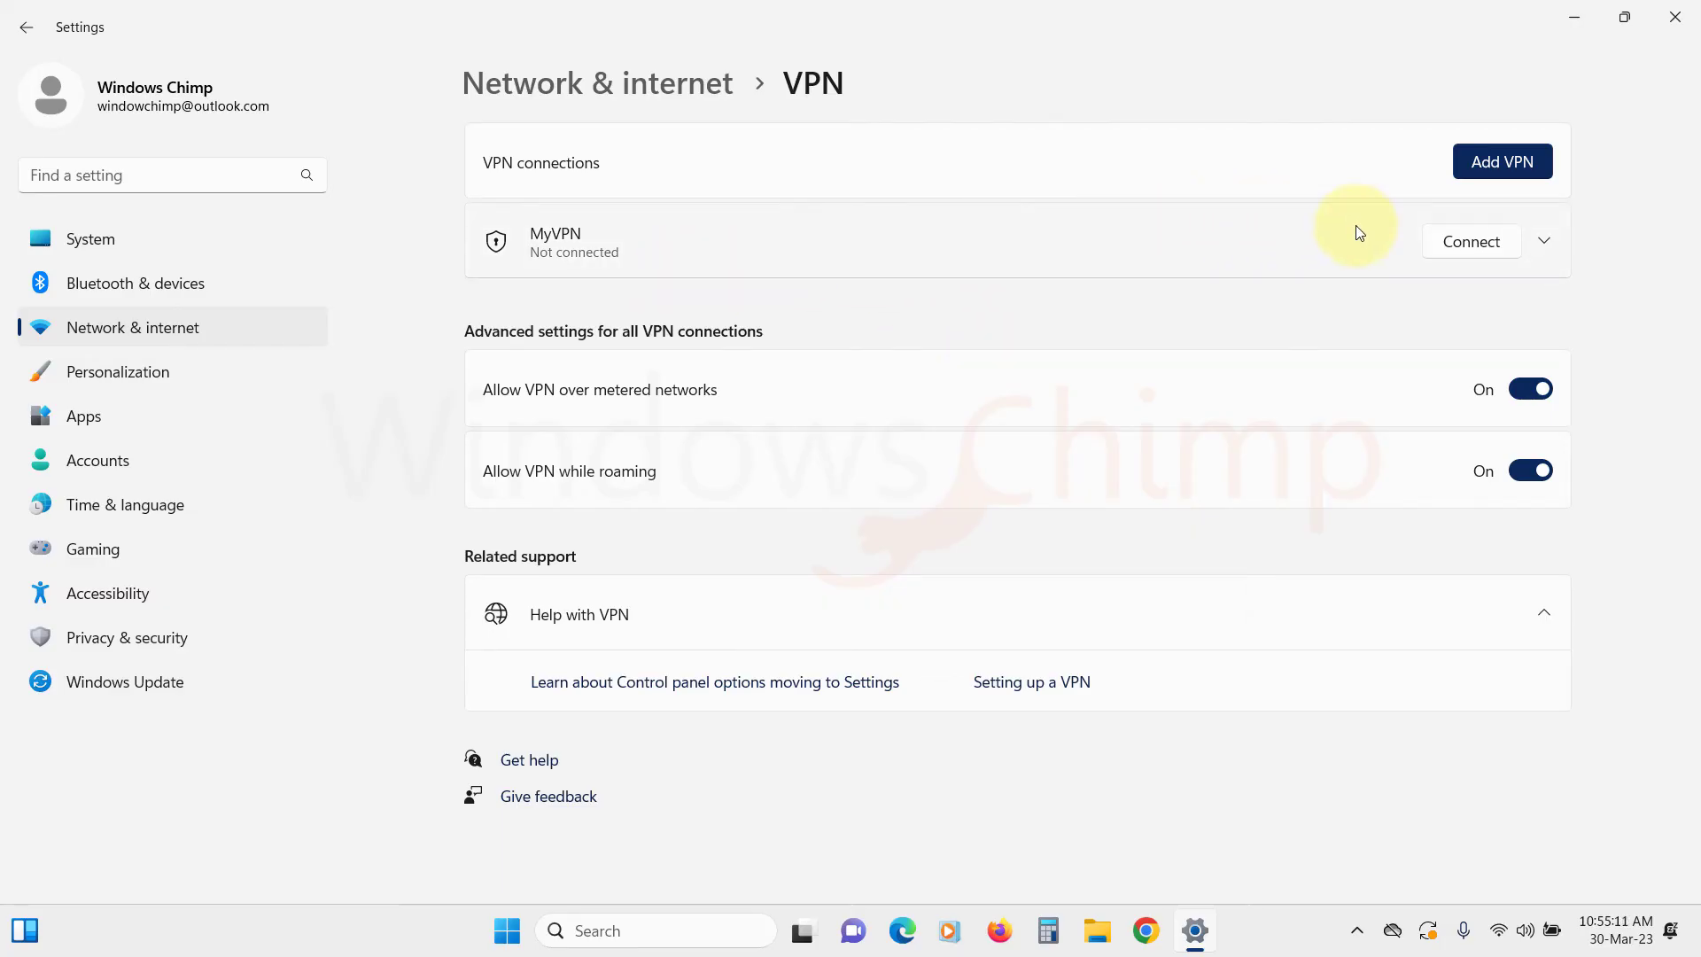
pyautogui.click(1462, 241)
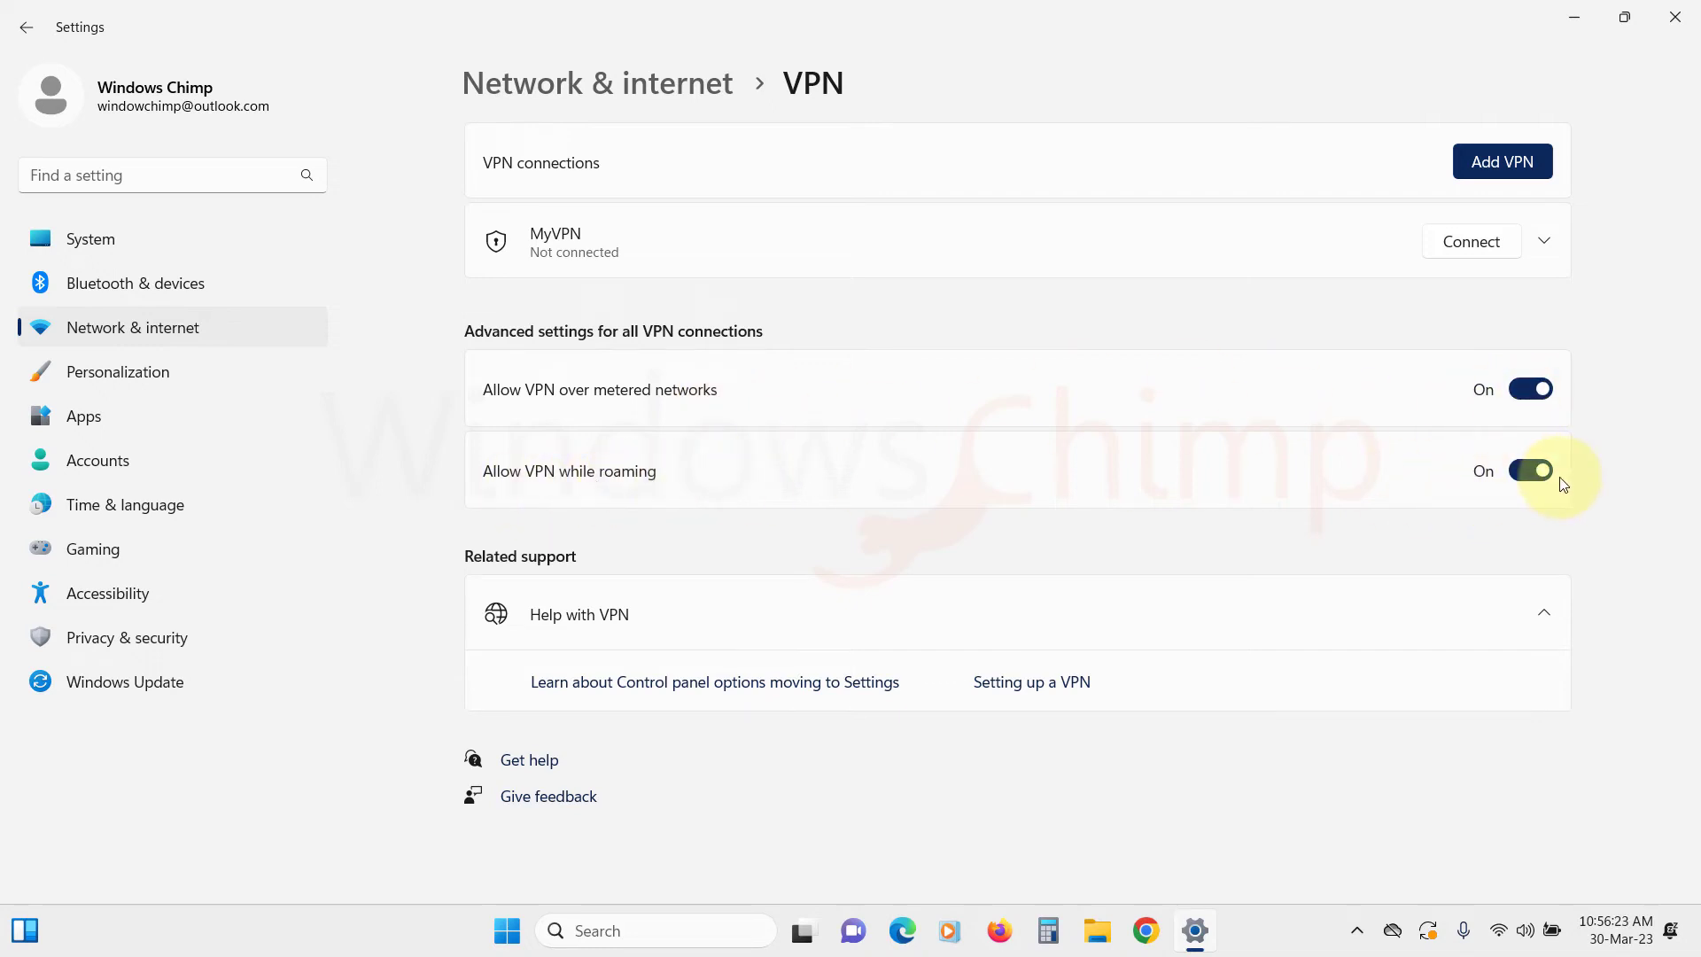
pyautogui.click(1545, 237)
pyautogui.click(1474, 293)
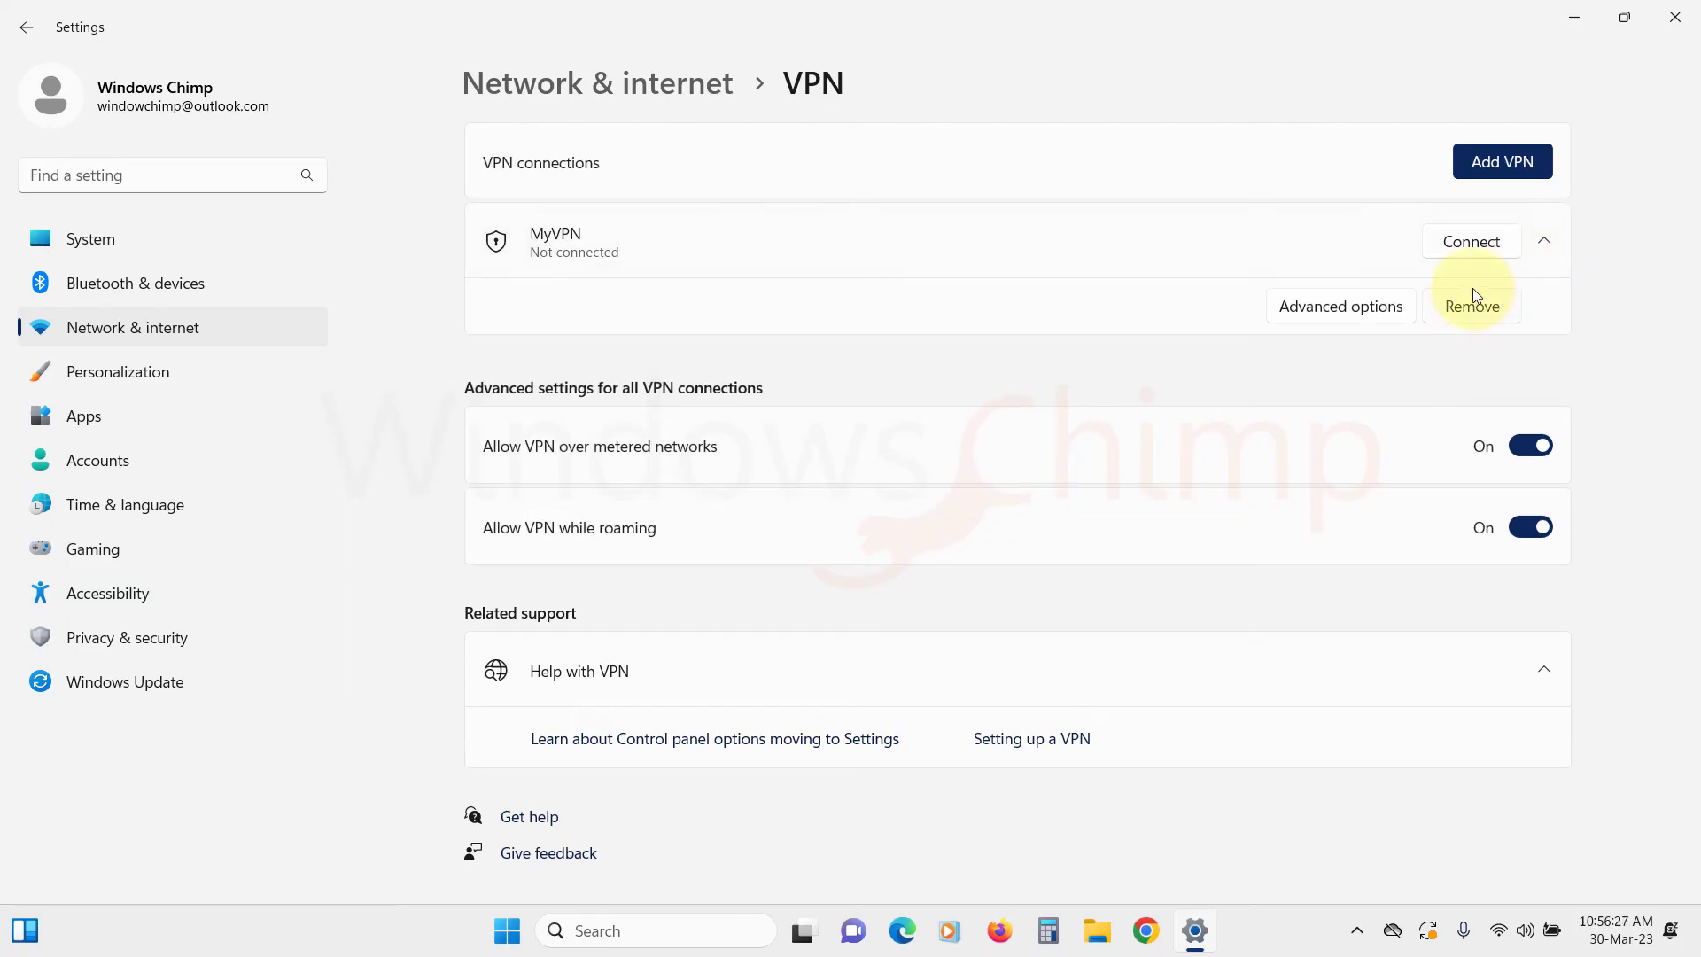
# Open MyVPN's advanced options and review its connection properties without changes
pyautogui.click(1345, 307)
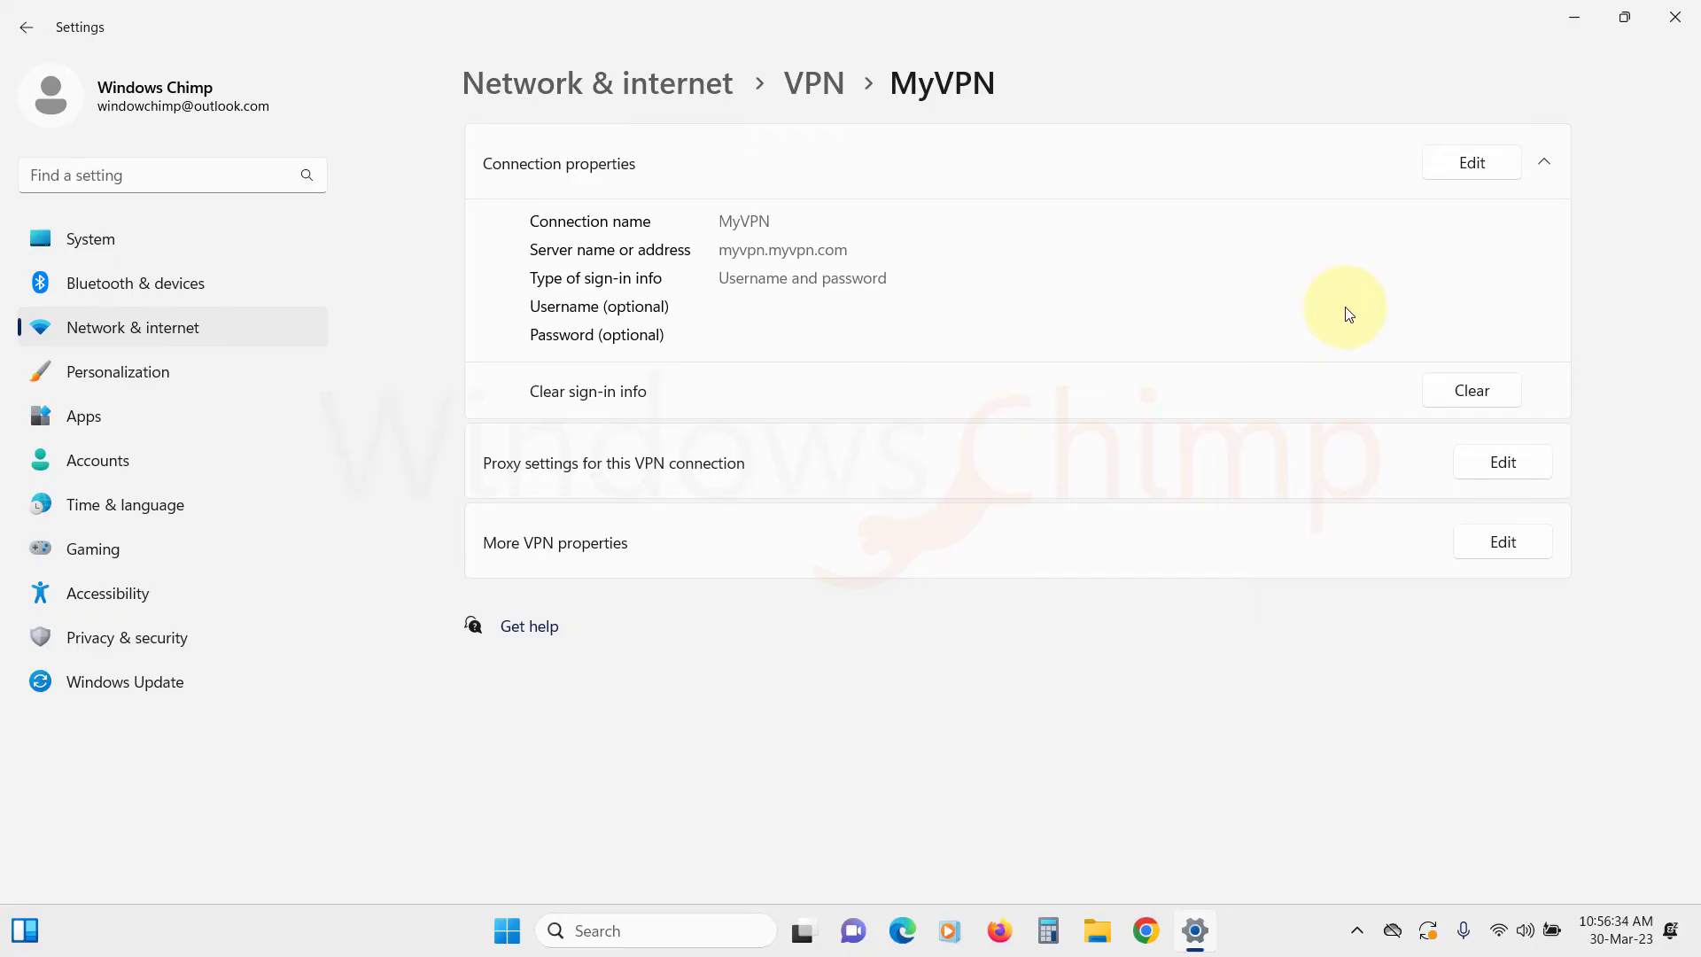
pyautogui.click(1468, 165)
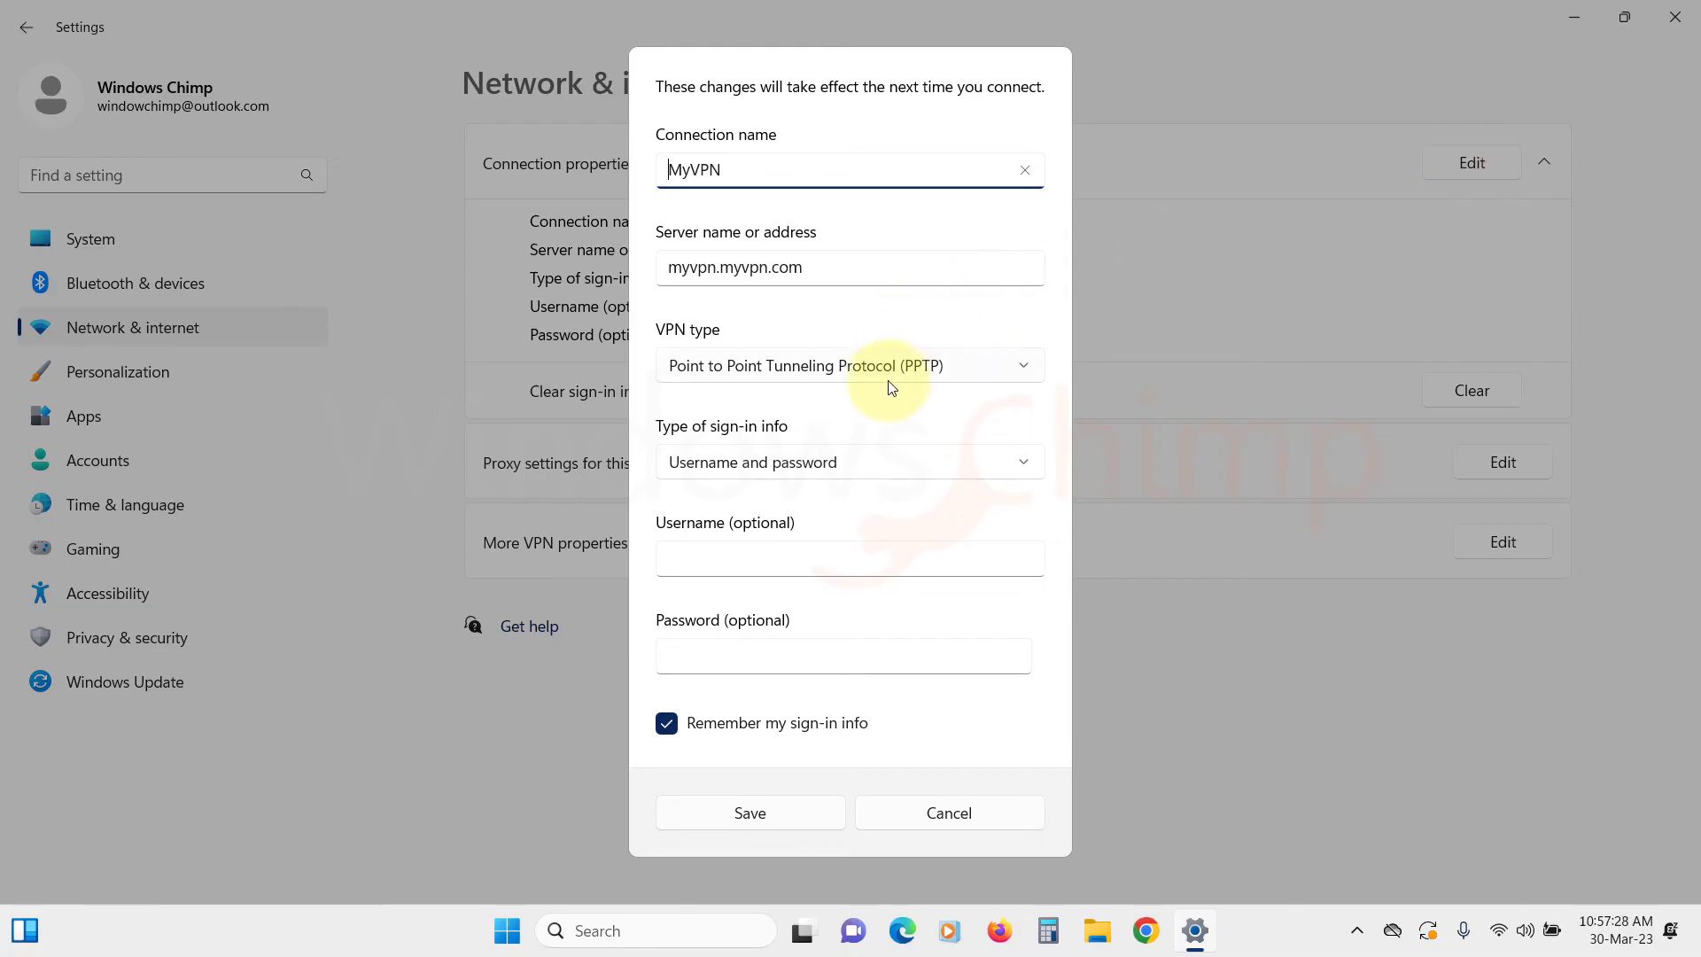
pyautogui.click(939, 814)
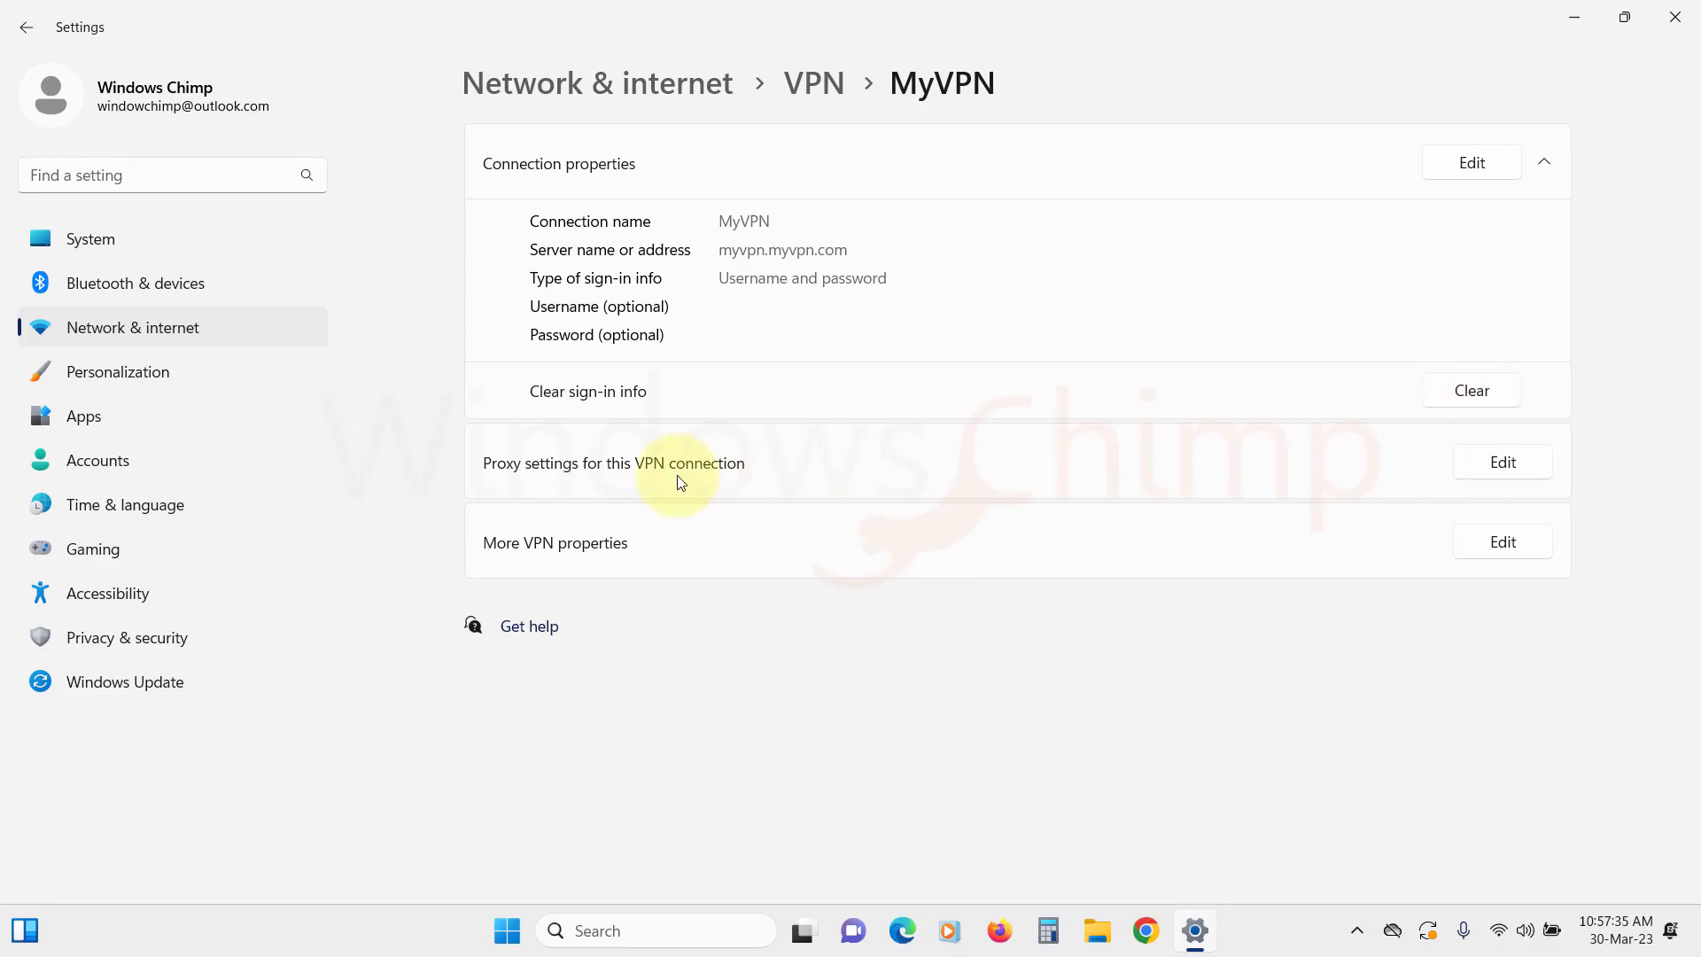
# Check MyVPN's proxy settings and leave the proxy at None
pyautogui.click(1506, 464)
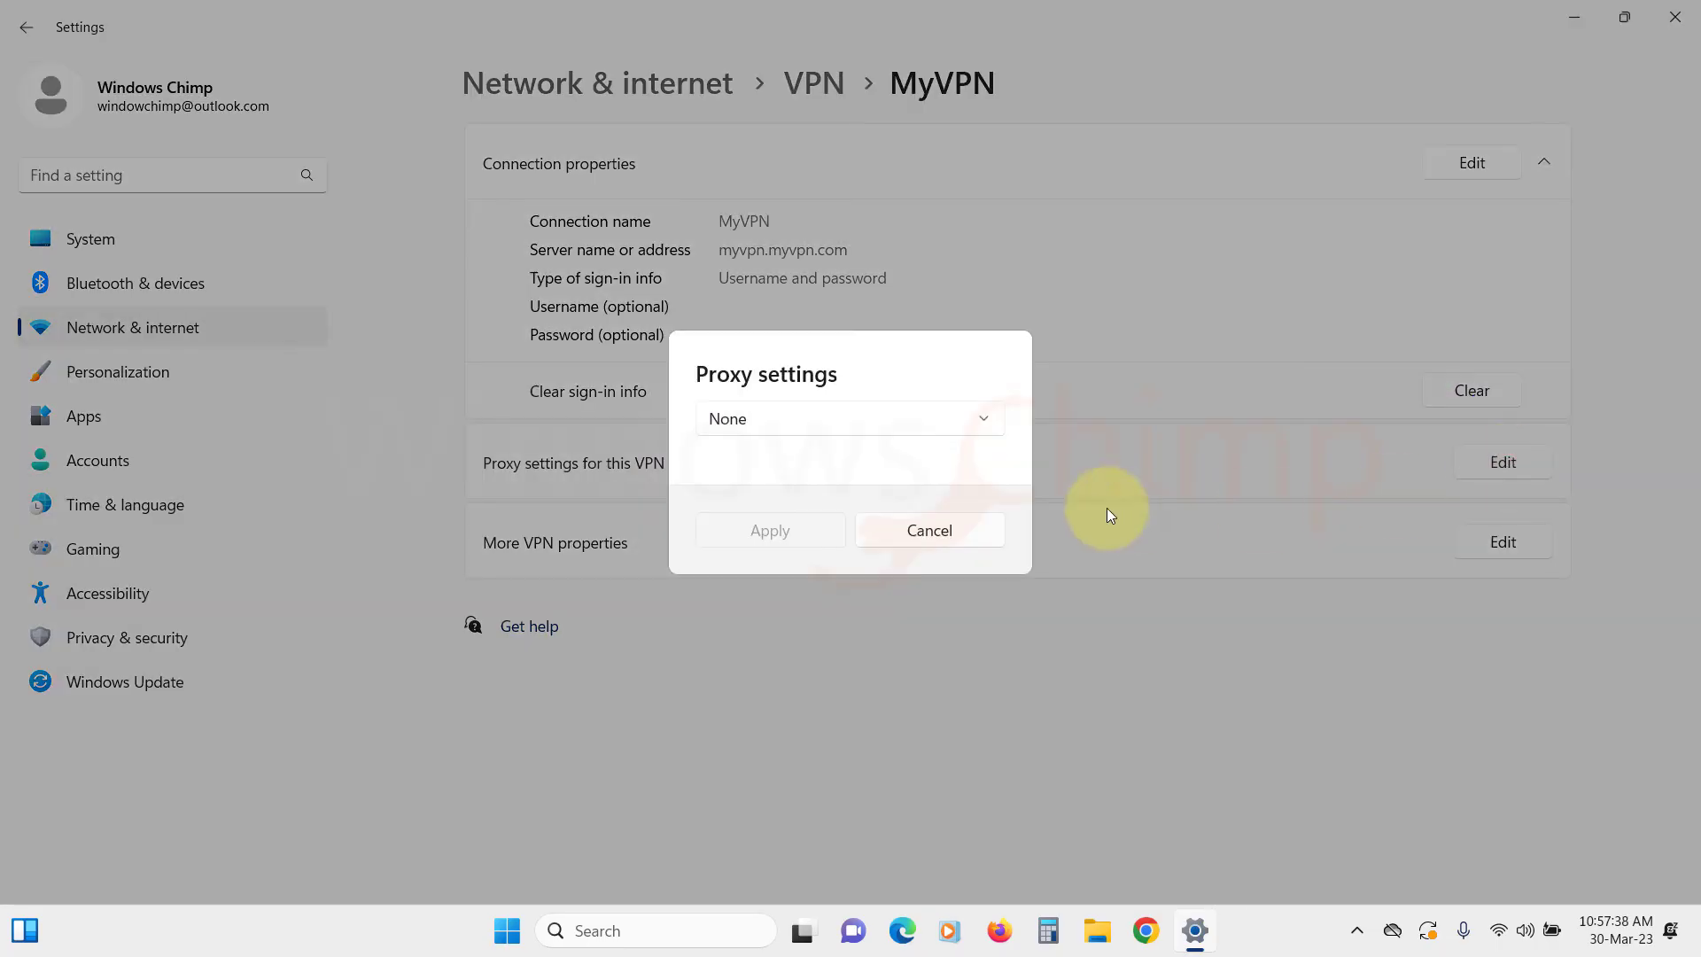
pyautogui.click(979, 432)
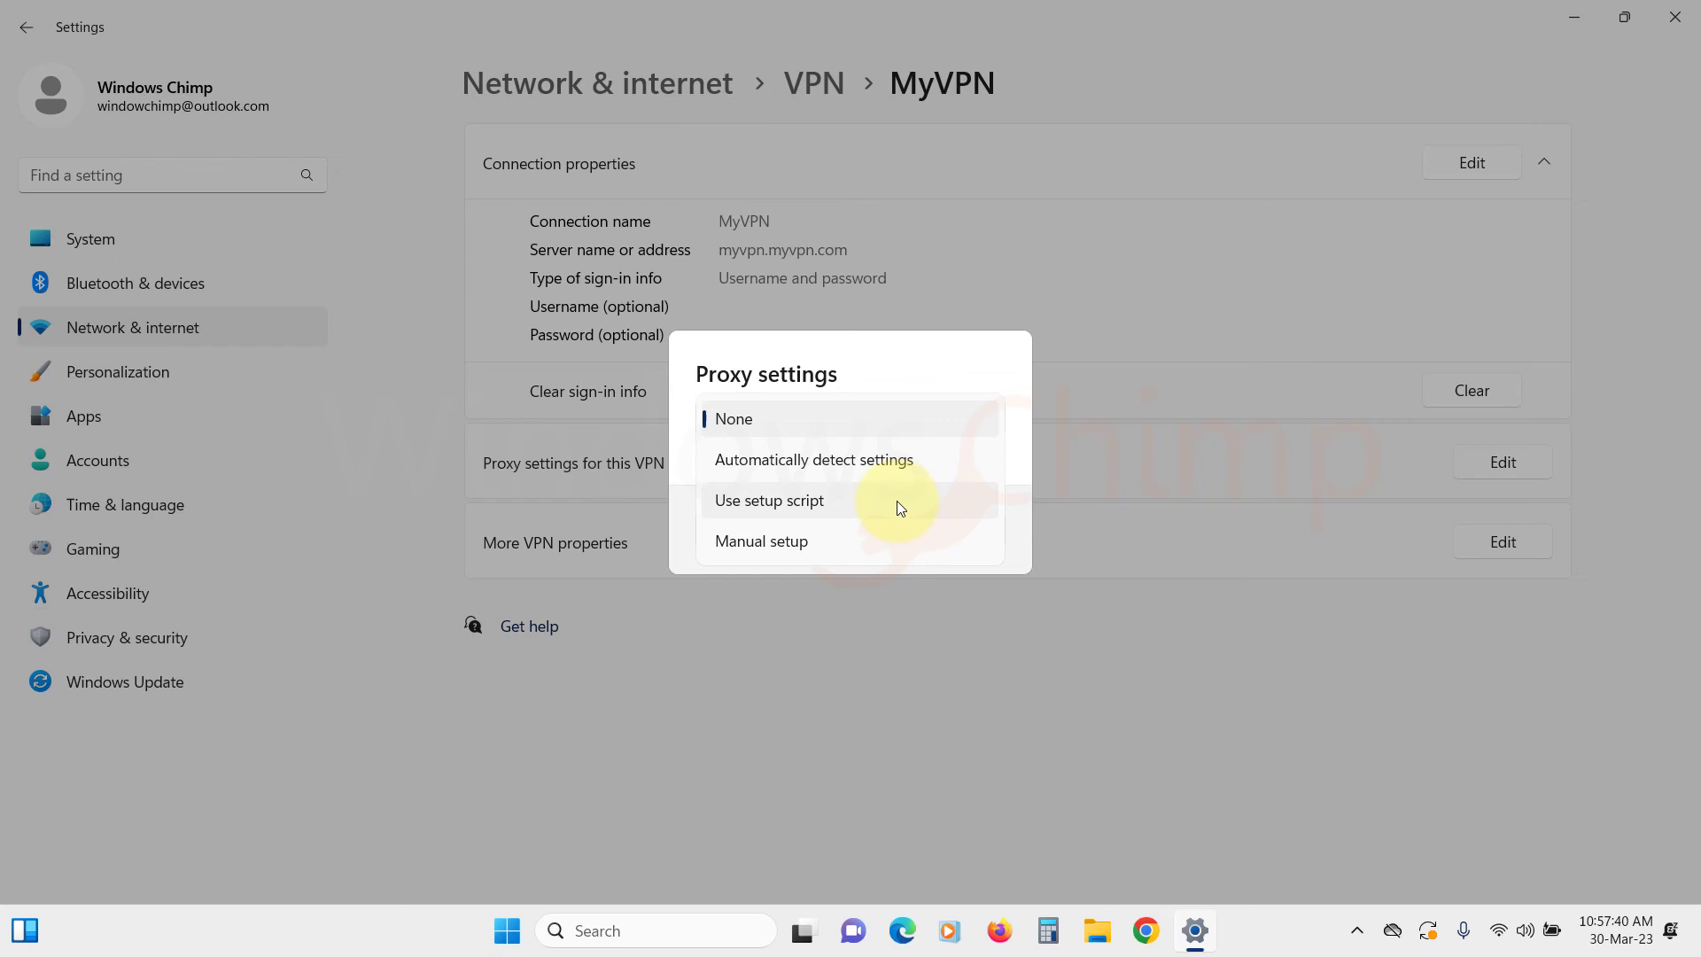
pyautogui.click(930, 369)
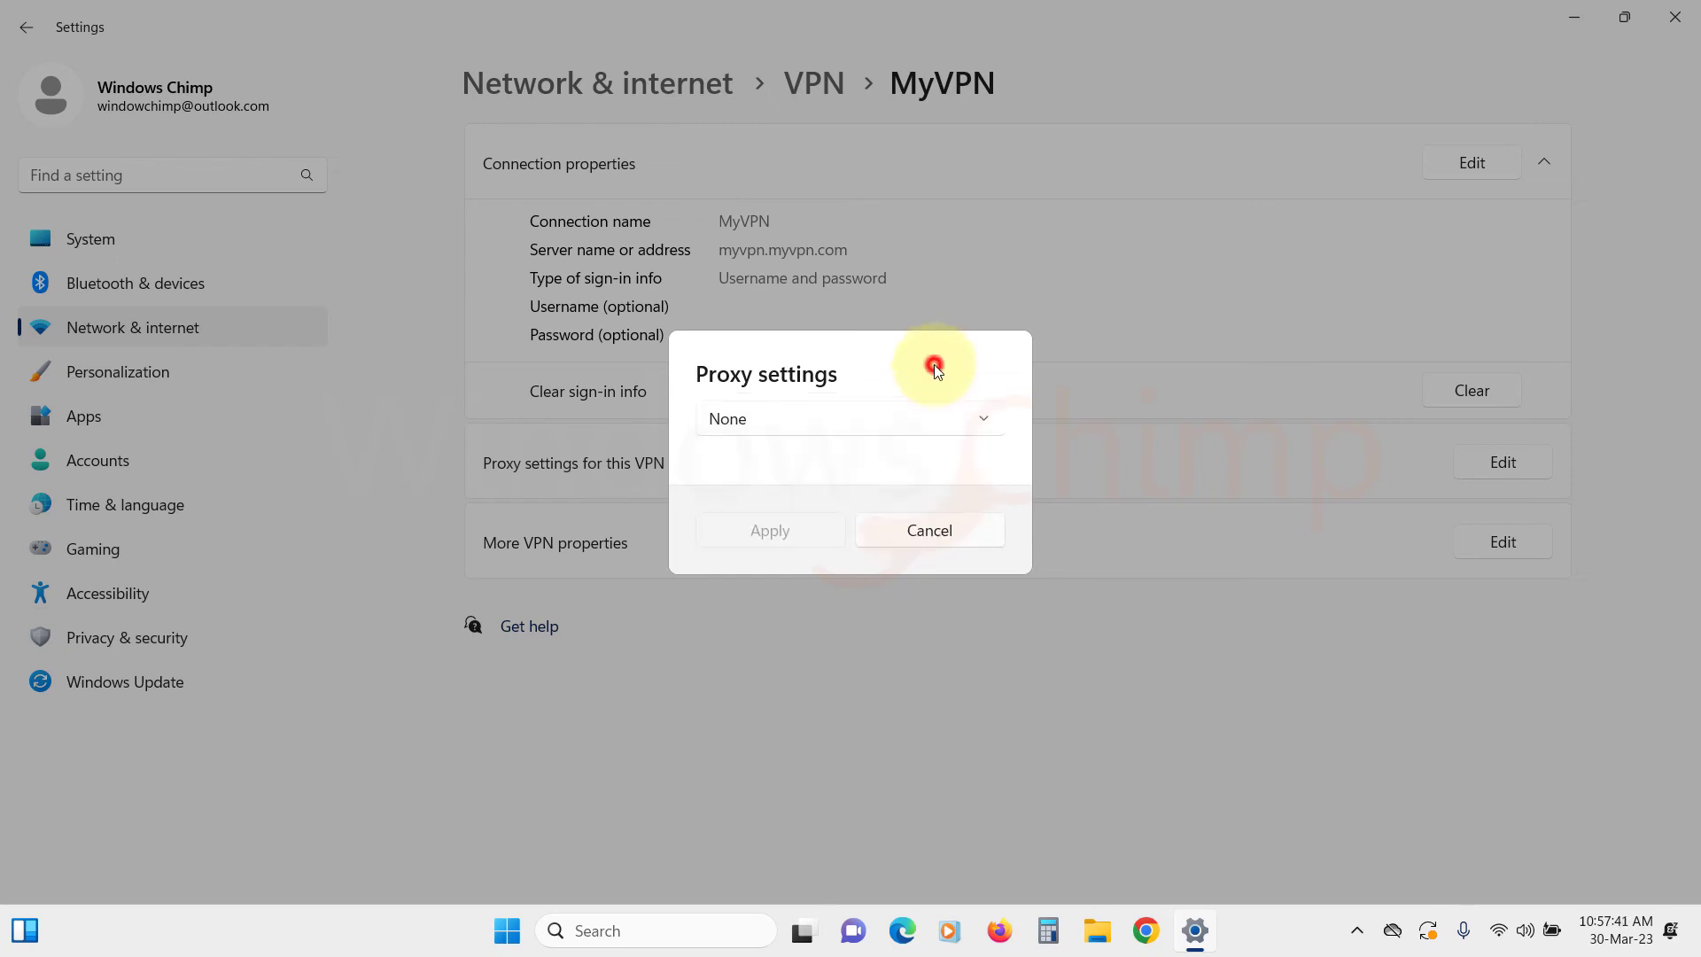
pyautogui.click(944, 530)
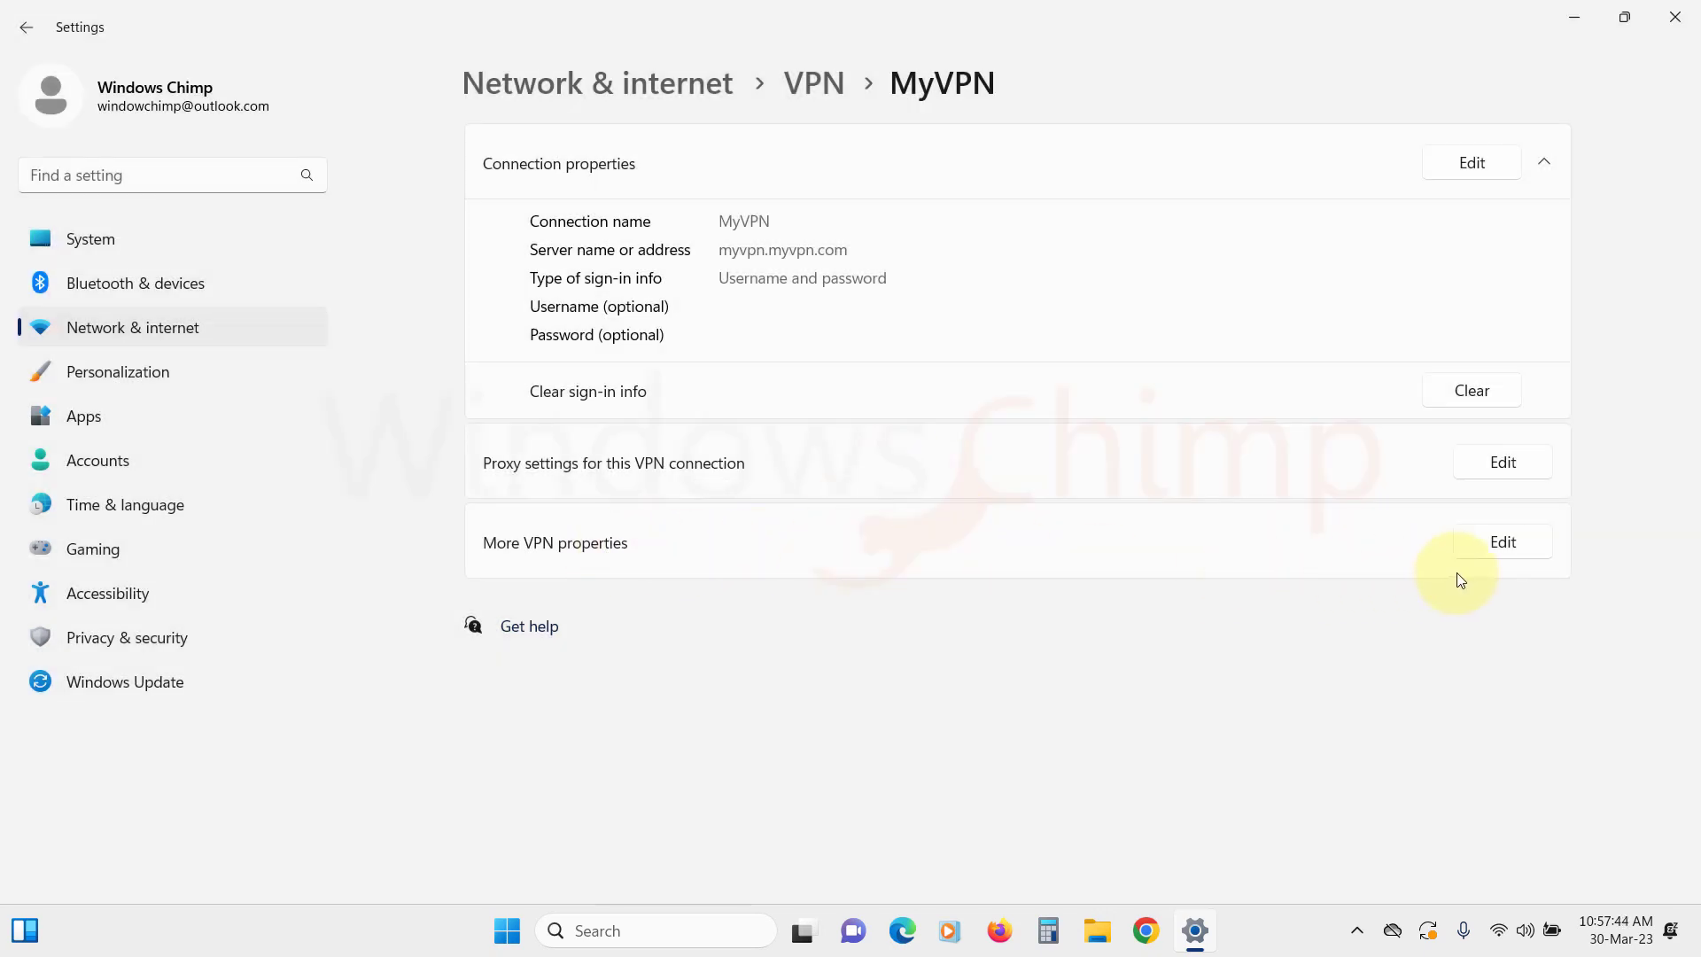
# Open the MyVPN Properties window and view its Options, Security, Networking and Sharing tabs
pyautogui.click(1497, 543)
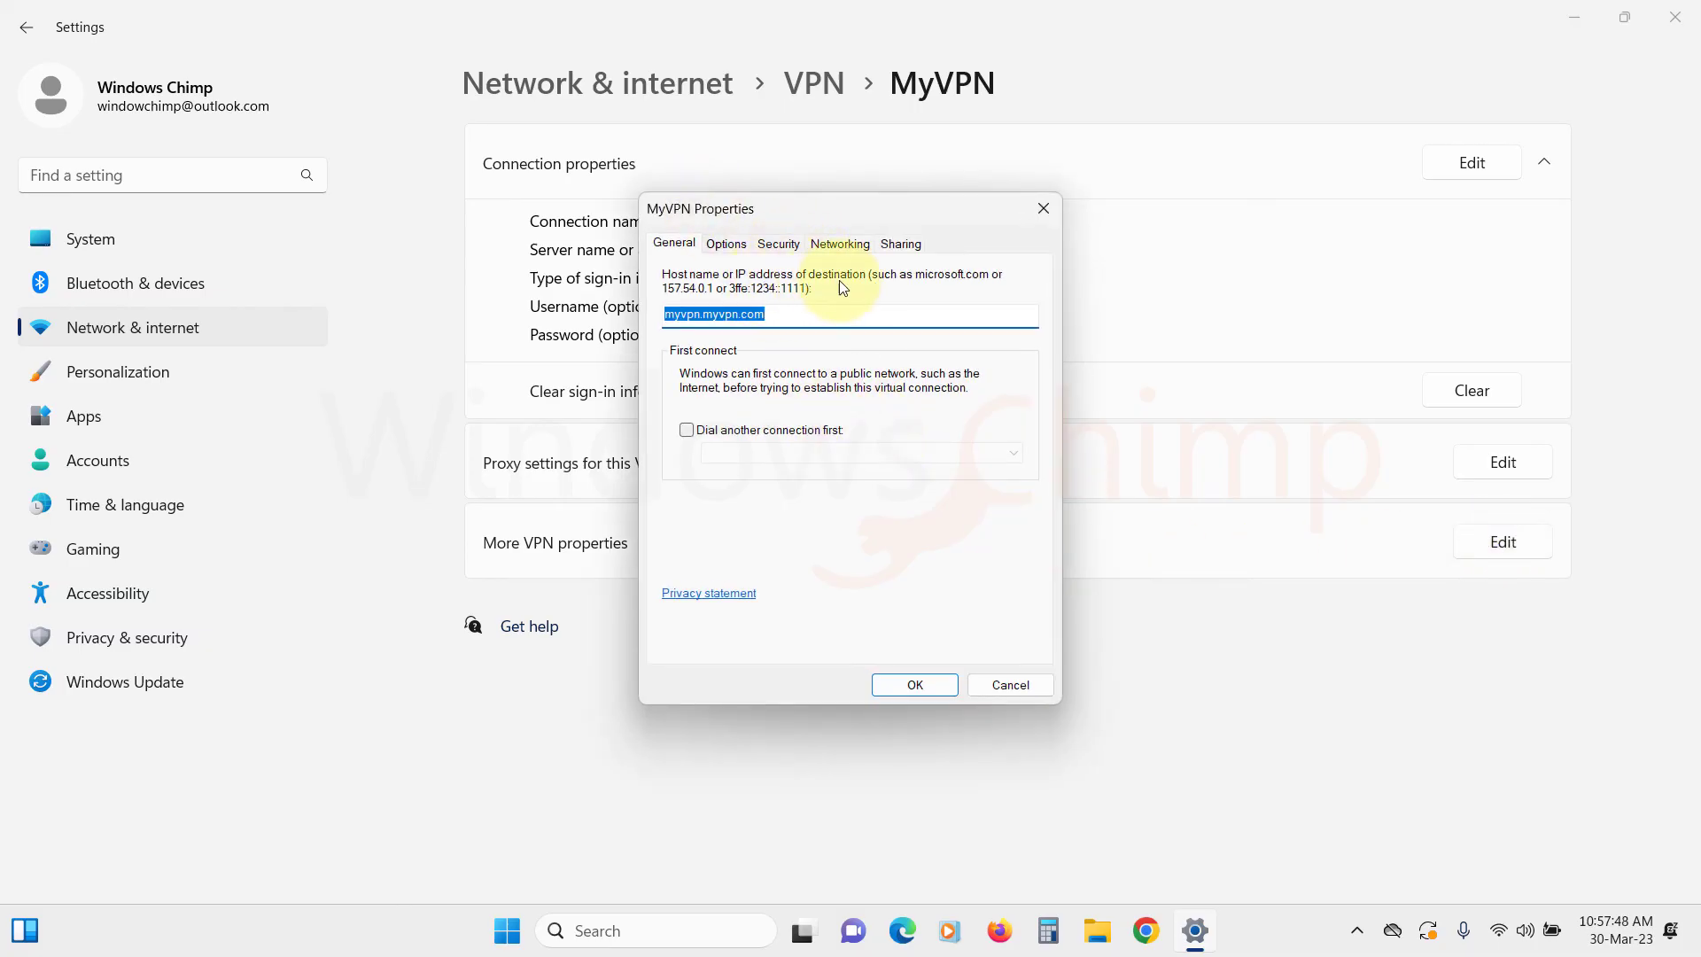
pyautogui.click(725, 242)
pyautogui.click(779, 242)
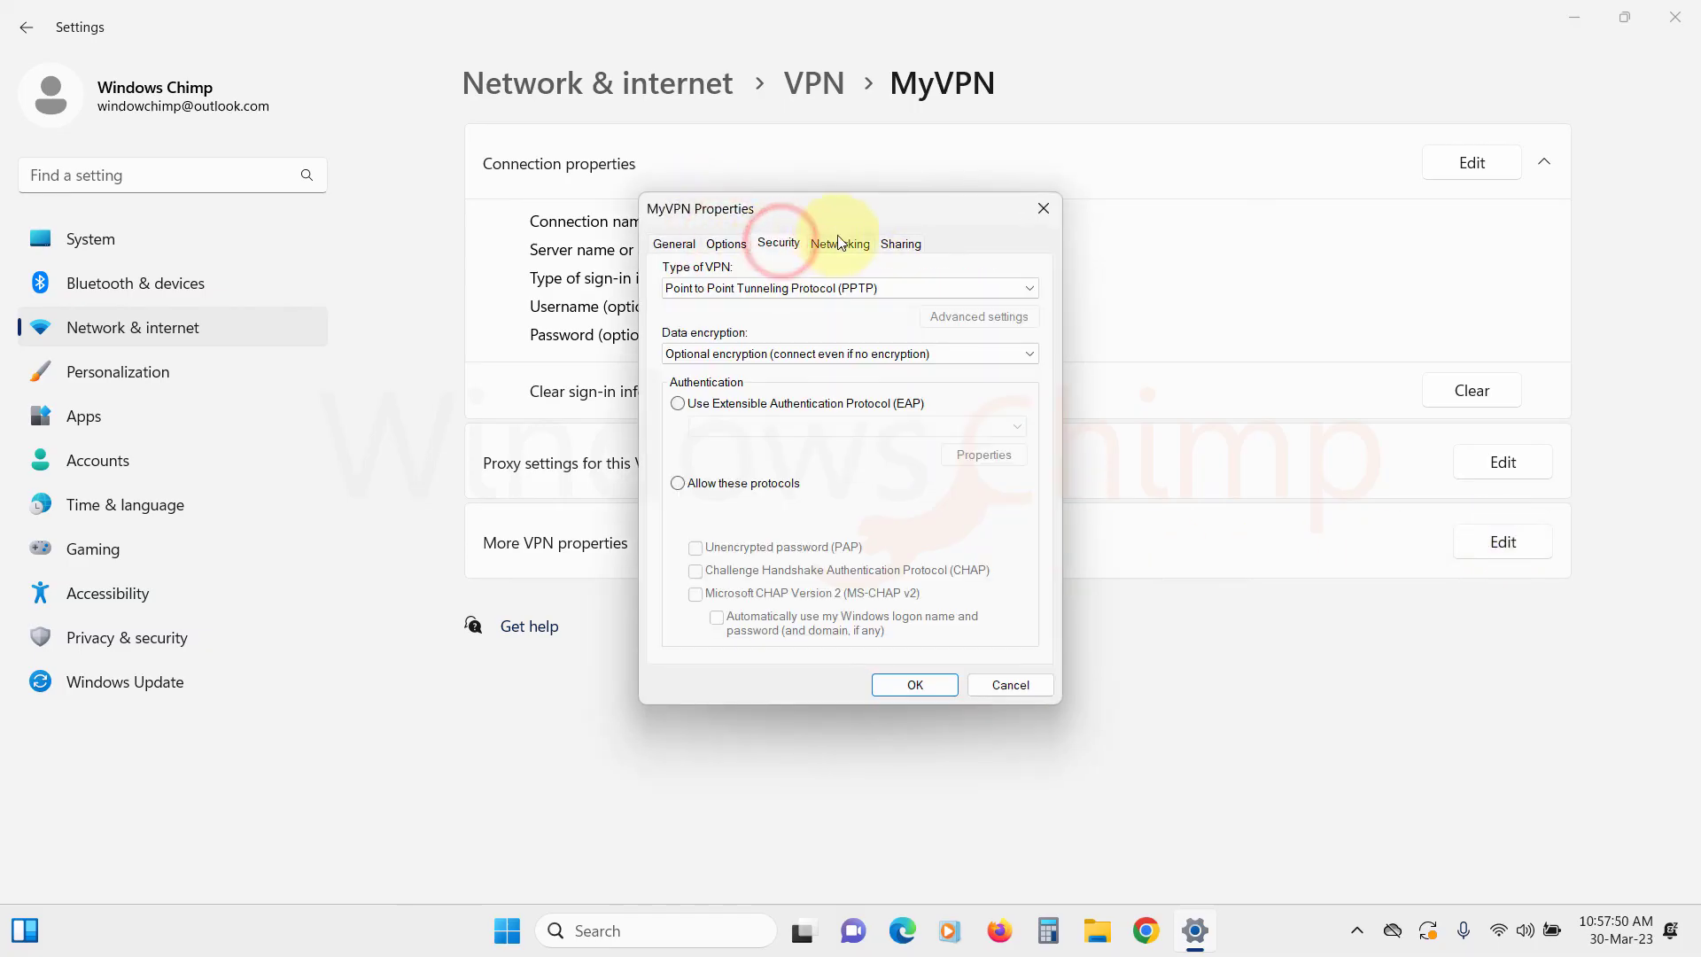
pyautogui.click(840, 243)
pyautogui.click(890, 243)
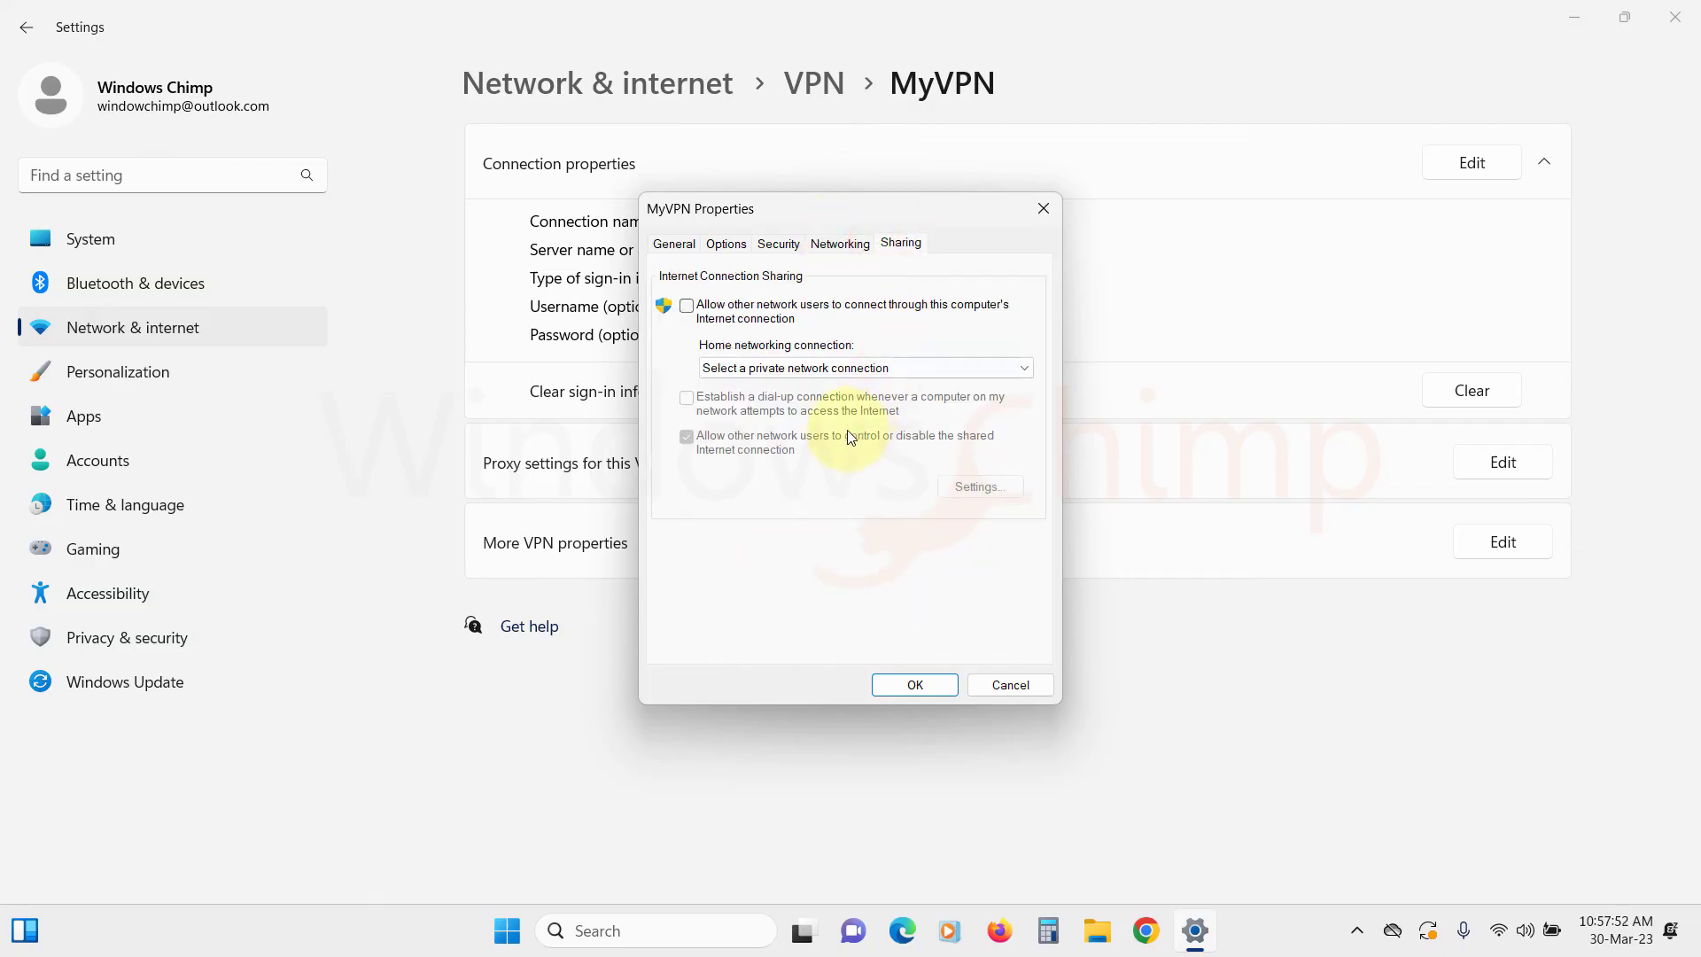